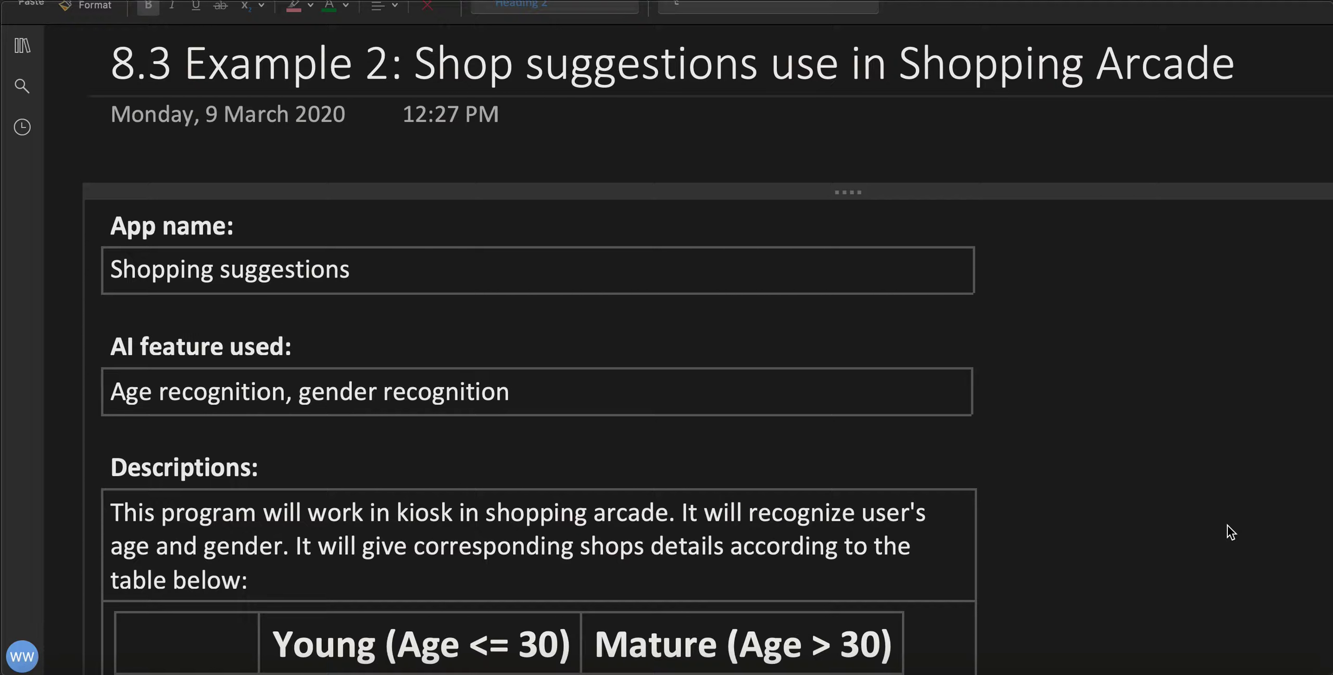
Switch from the OneNote shop suggestions notes to the empty mBlock project in Chrome
key(super+Tab)
key(super+Tab)
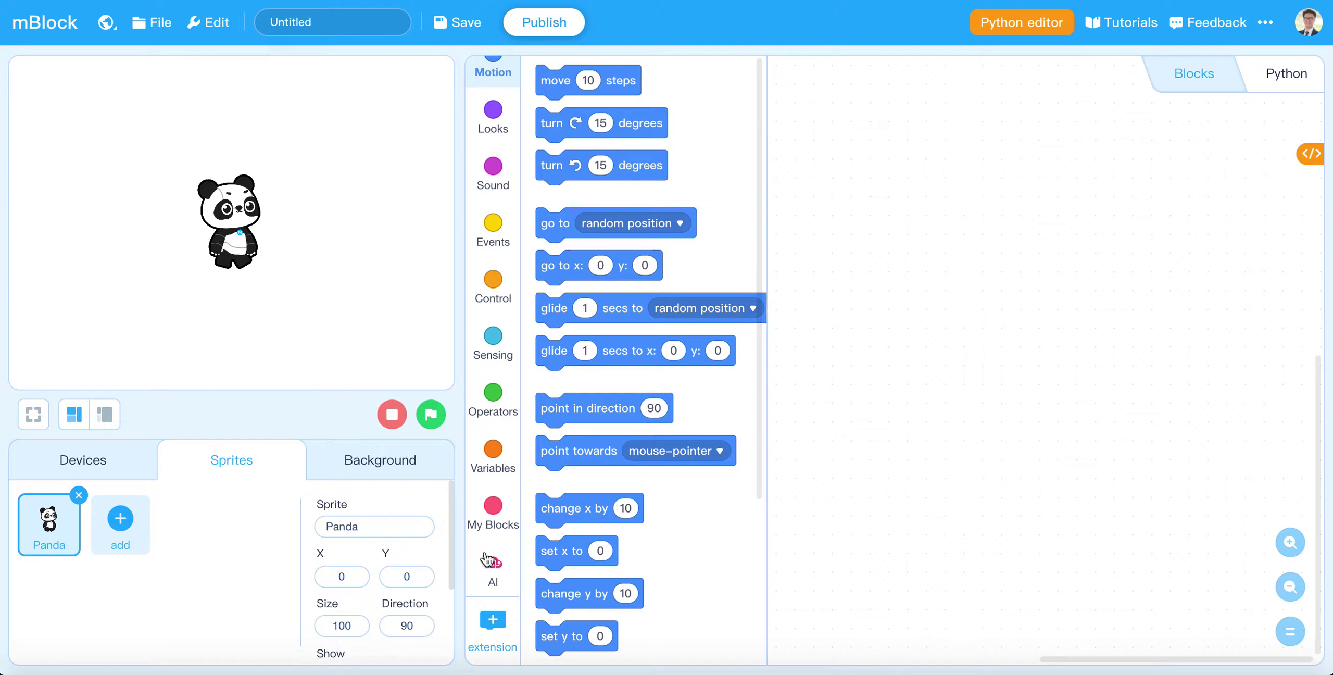
click(489, 626)
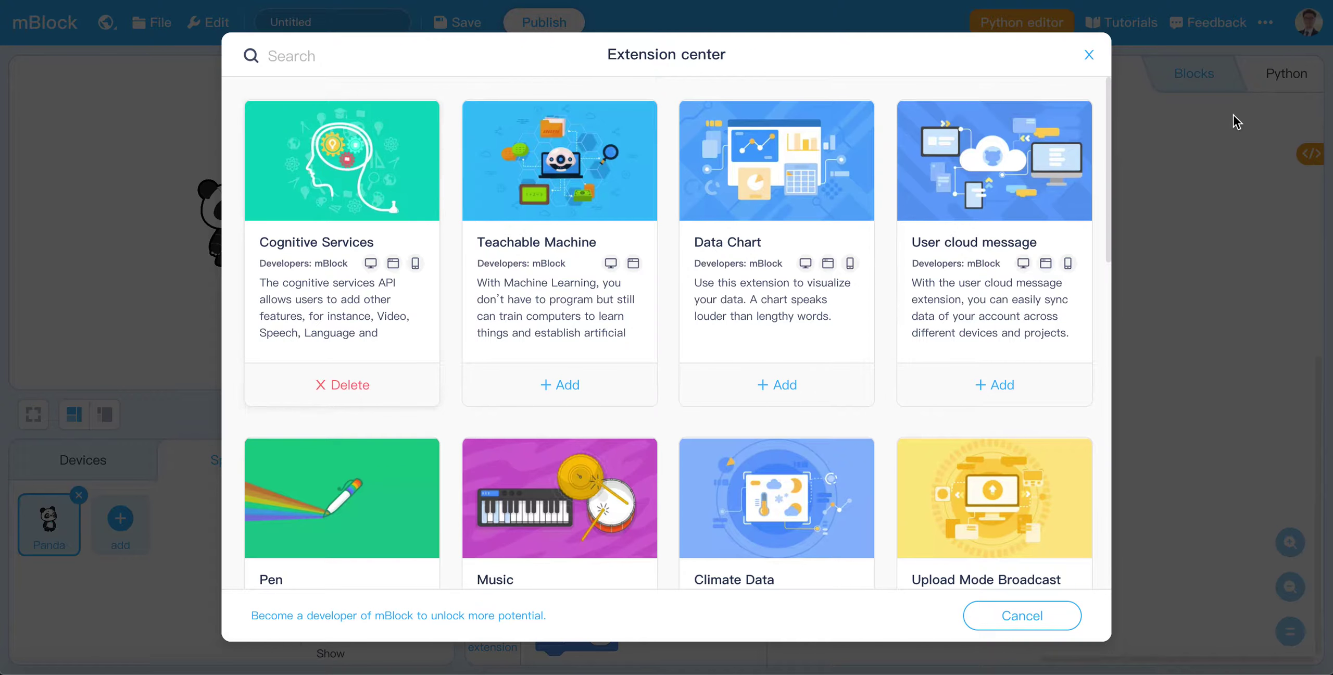
Start a 'when flag clicked' script with a 2-second say block giving the two-photos camera message
click(1091, 56)
click(490, 232)
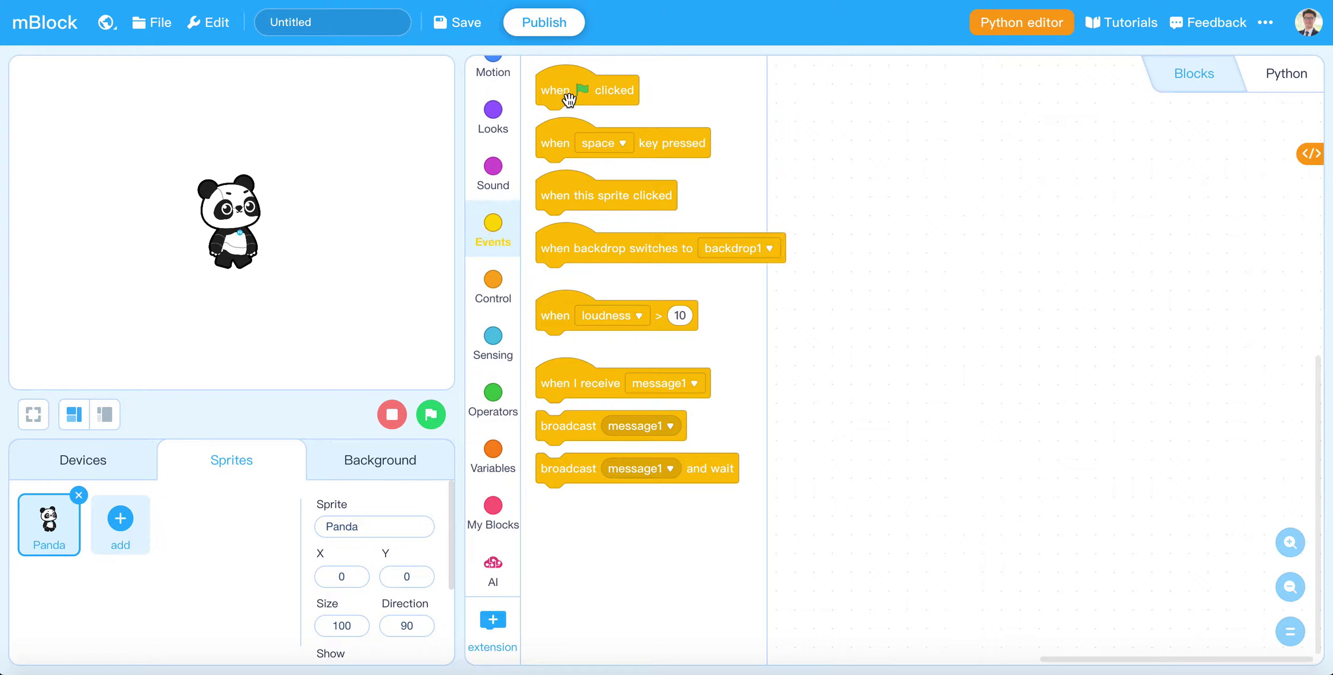
drag(568, 97, 850, 156)
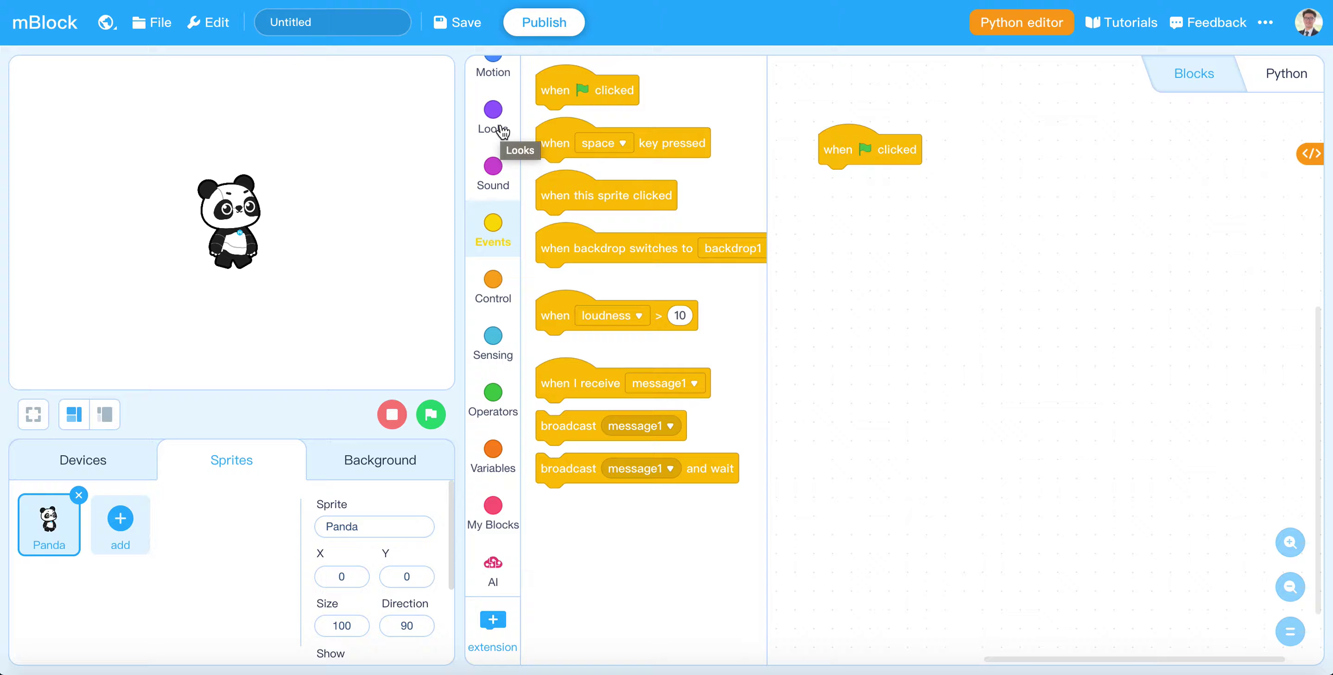
click(495, 121)
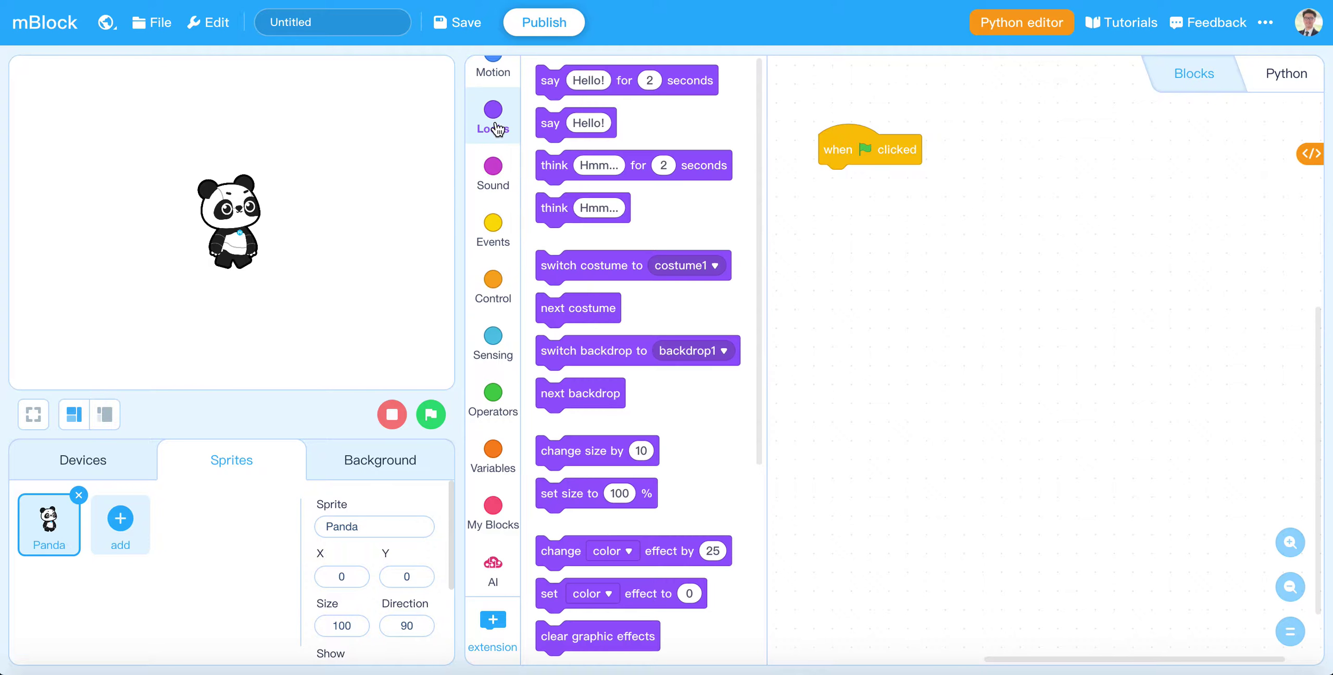
drag(559, 83, 851, 186)
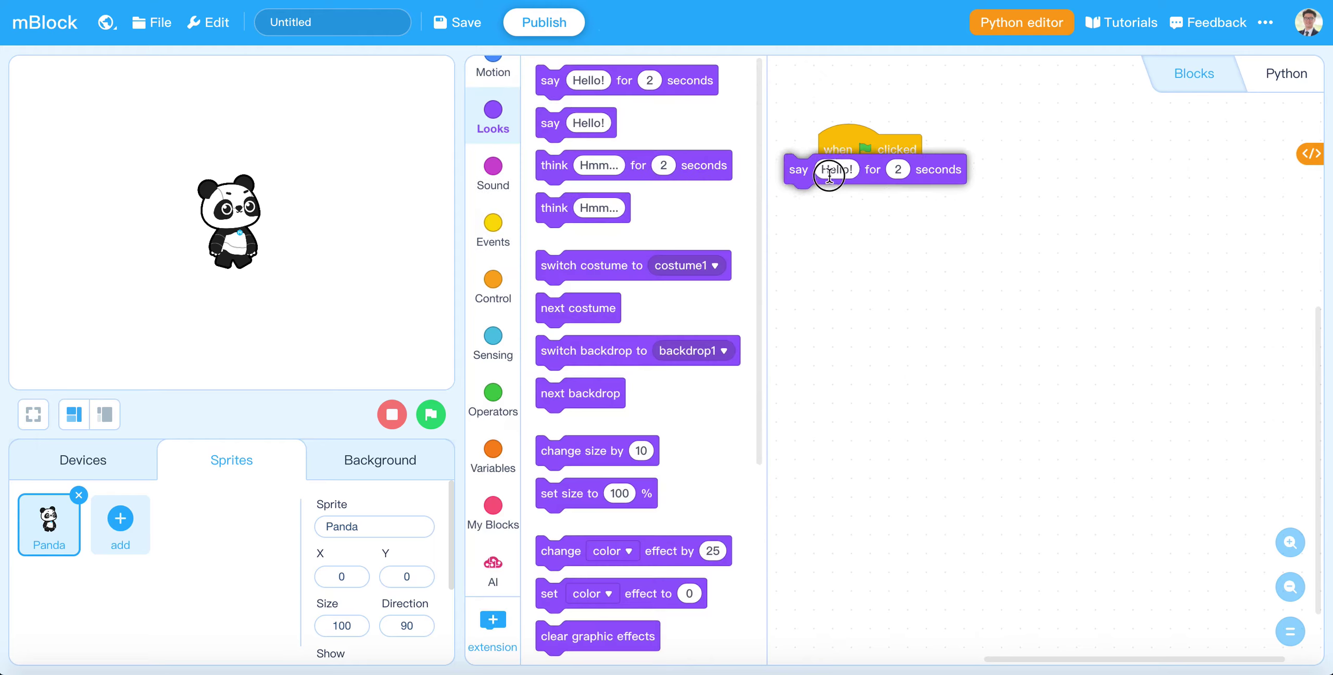
click(870, 181)
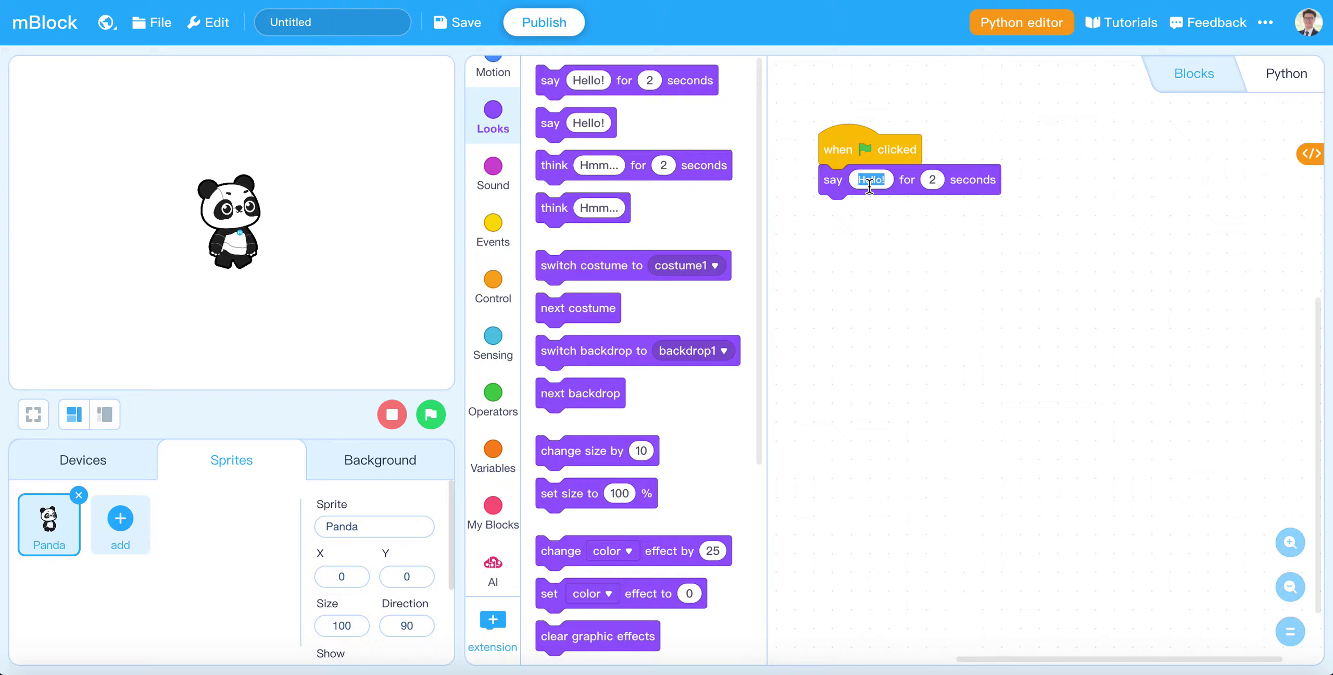
text(It will take 2)
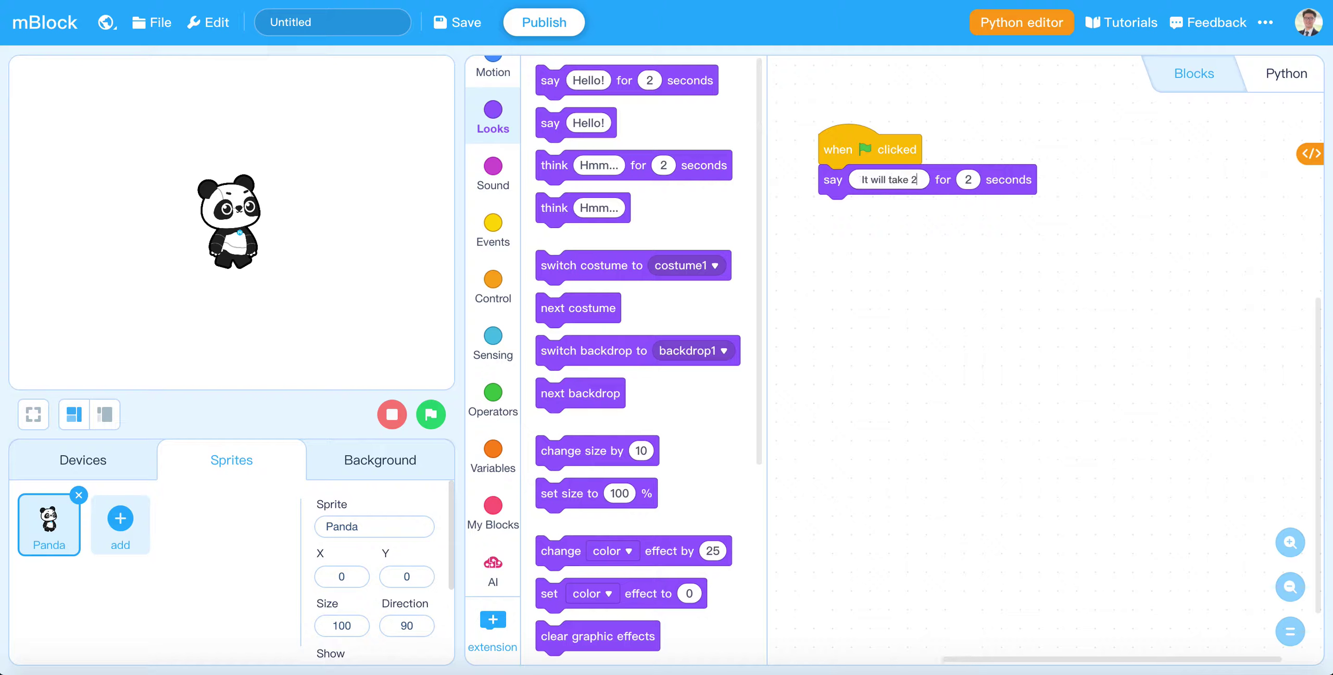
text( photos. P)
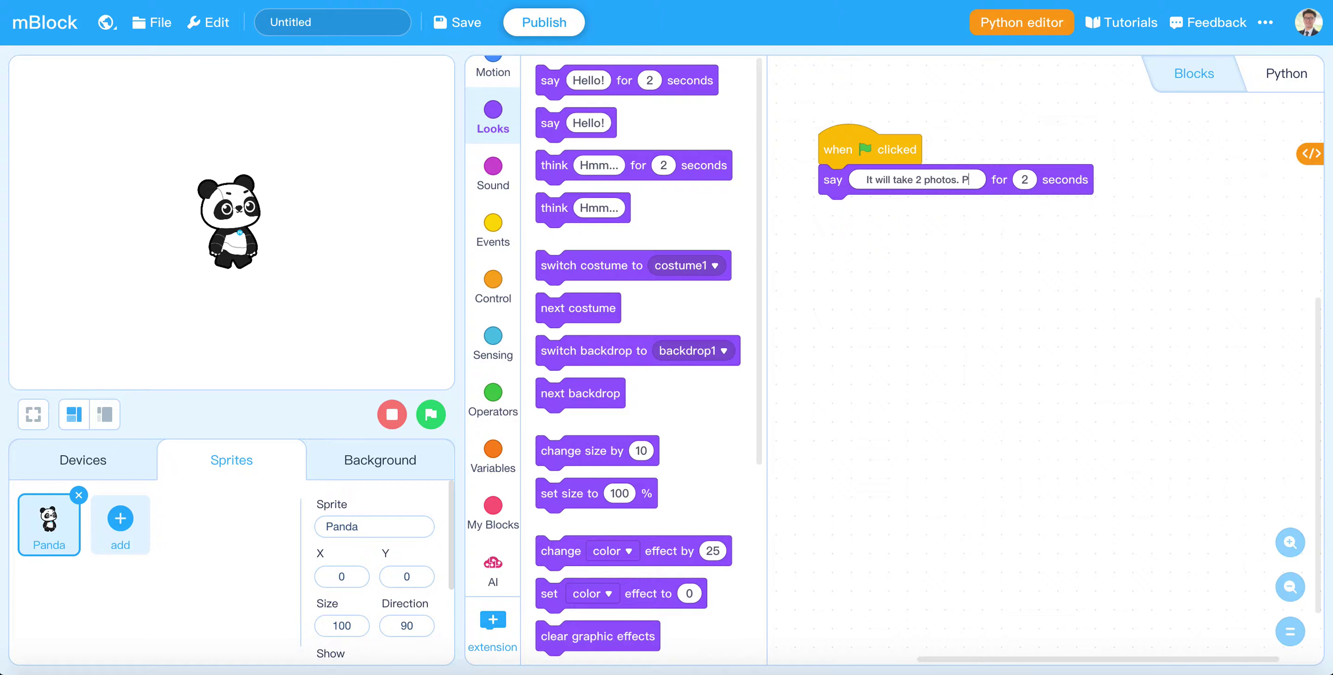
text(lease look at t)
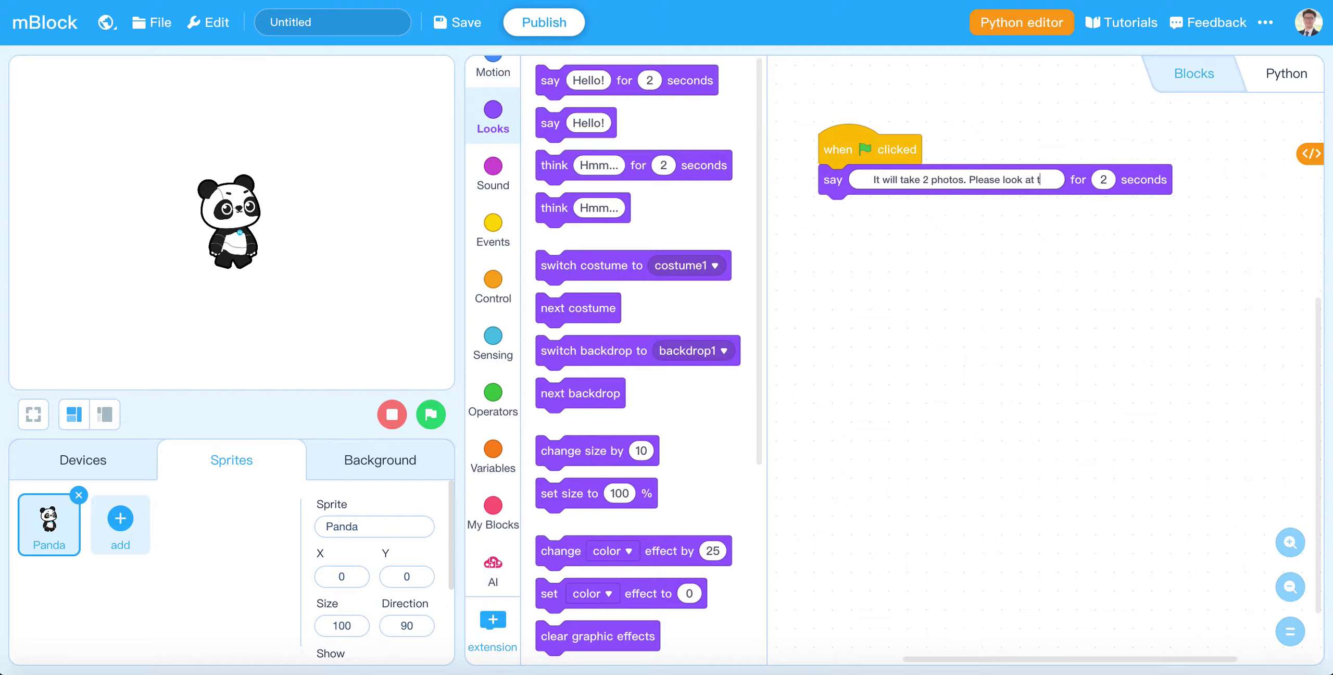
text(he camera and wait)
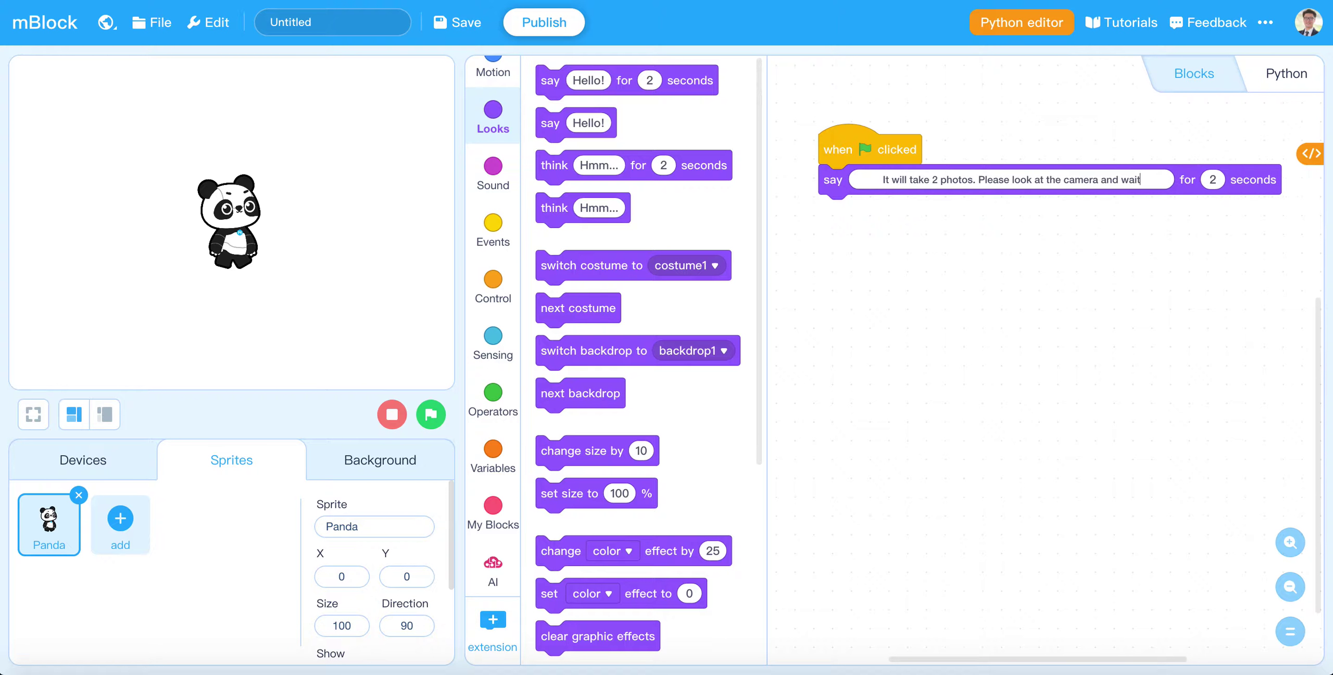
text( for 2 se)
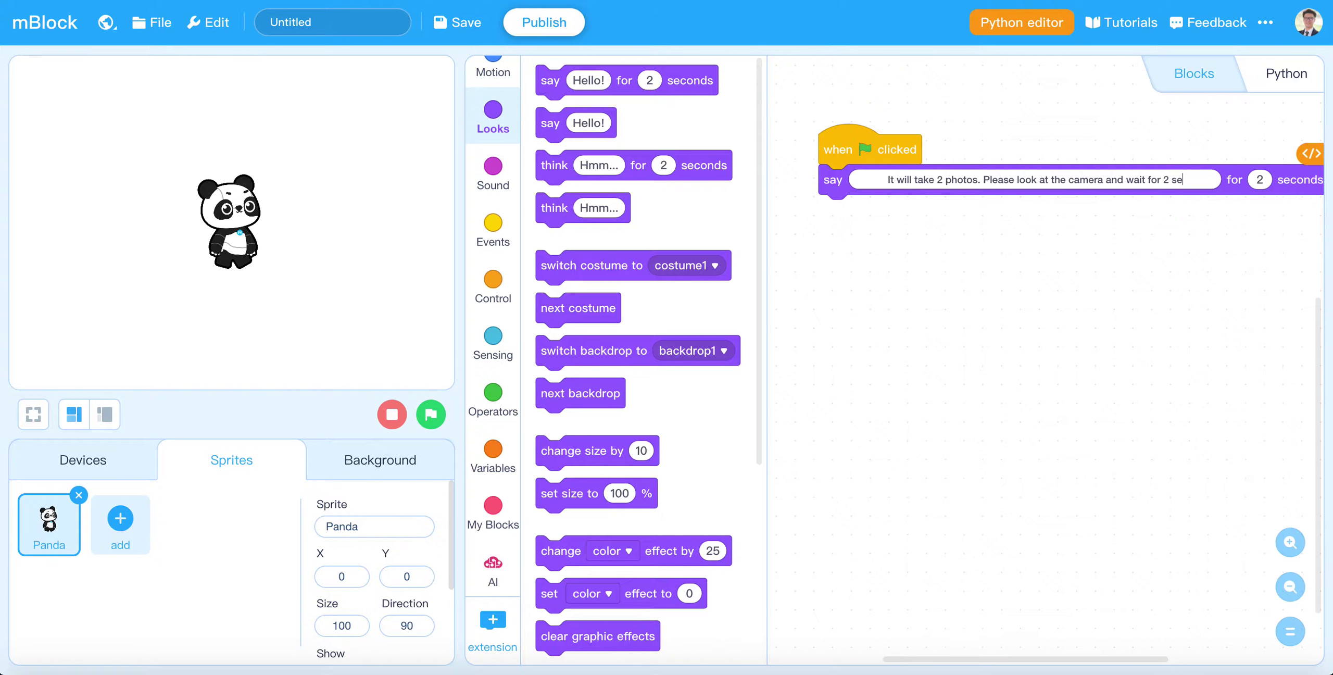
text(conds!)
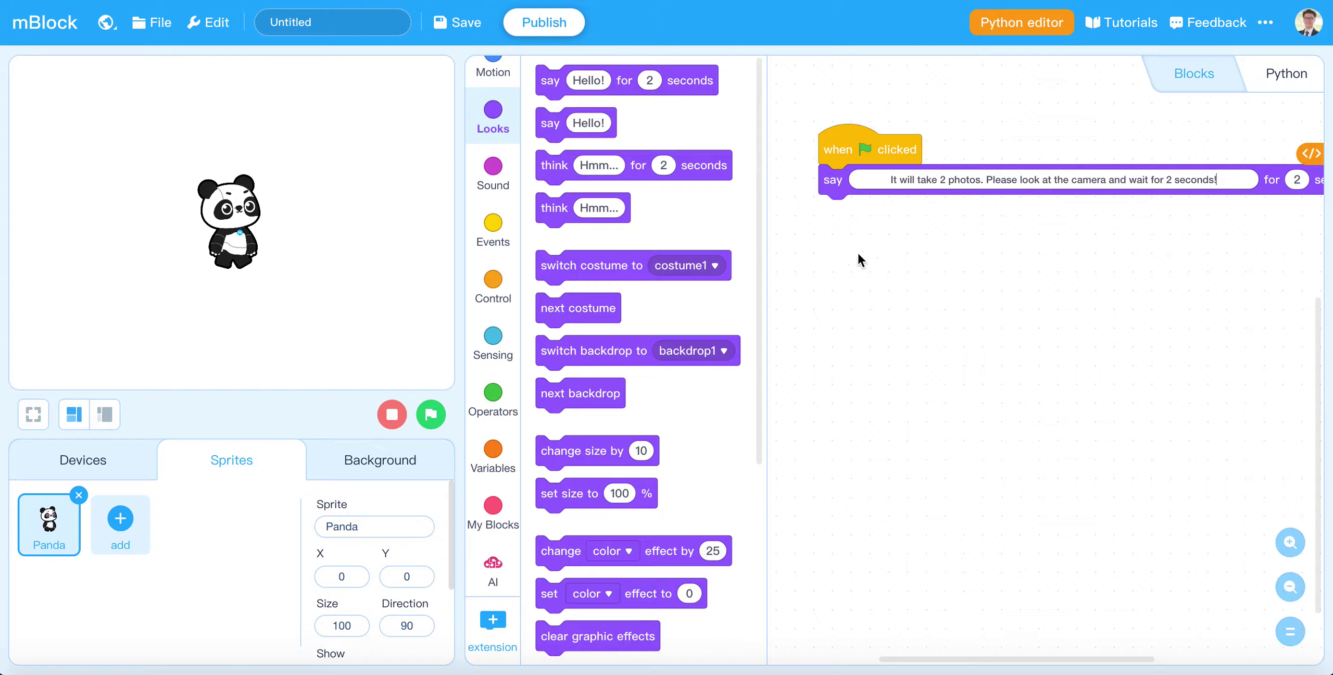
click(865, 257)
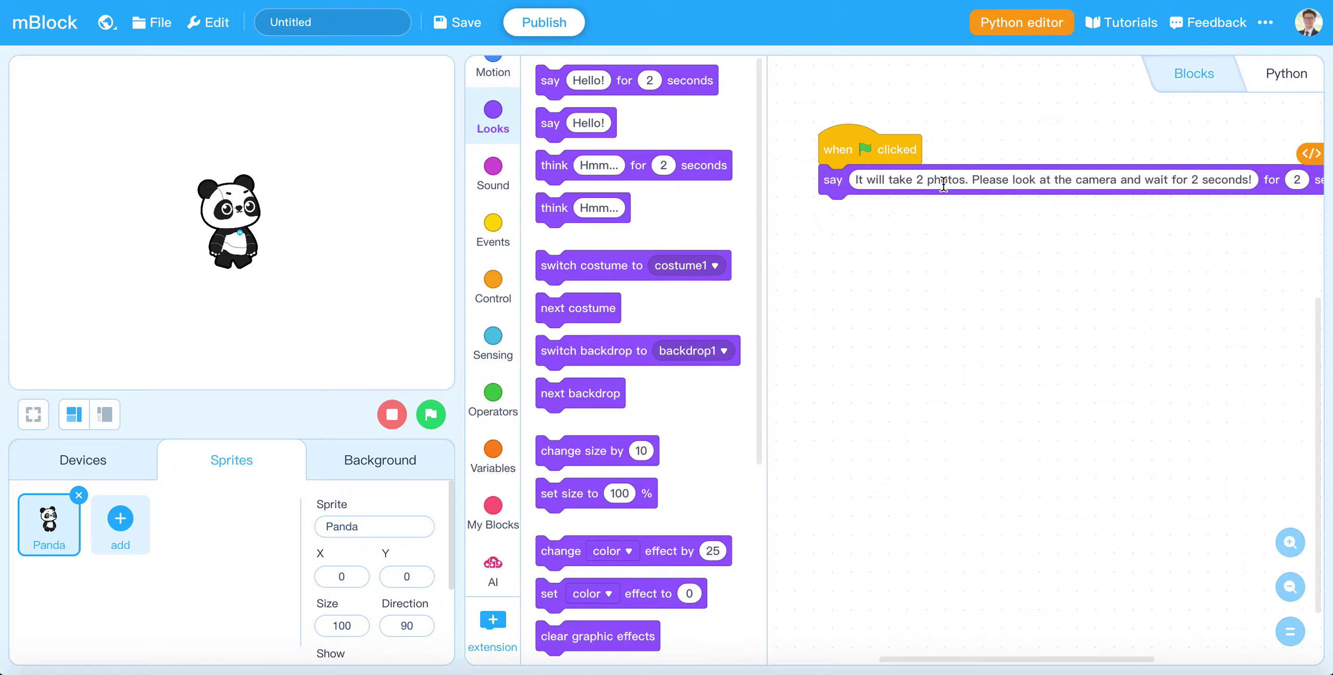
Attach 'recognize people's age' and 'detect gender' blocks to the flag script
click(493, 572)
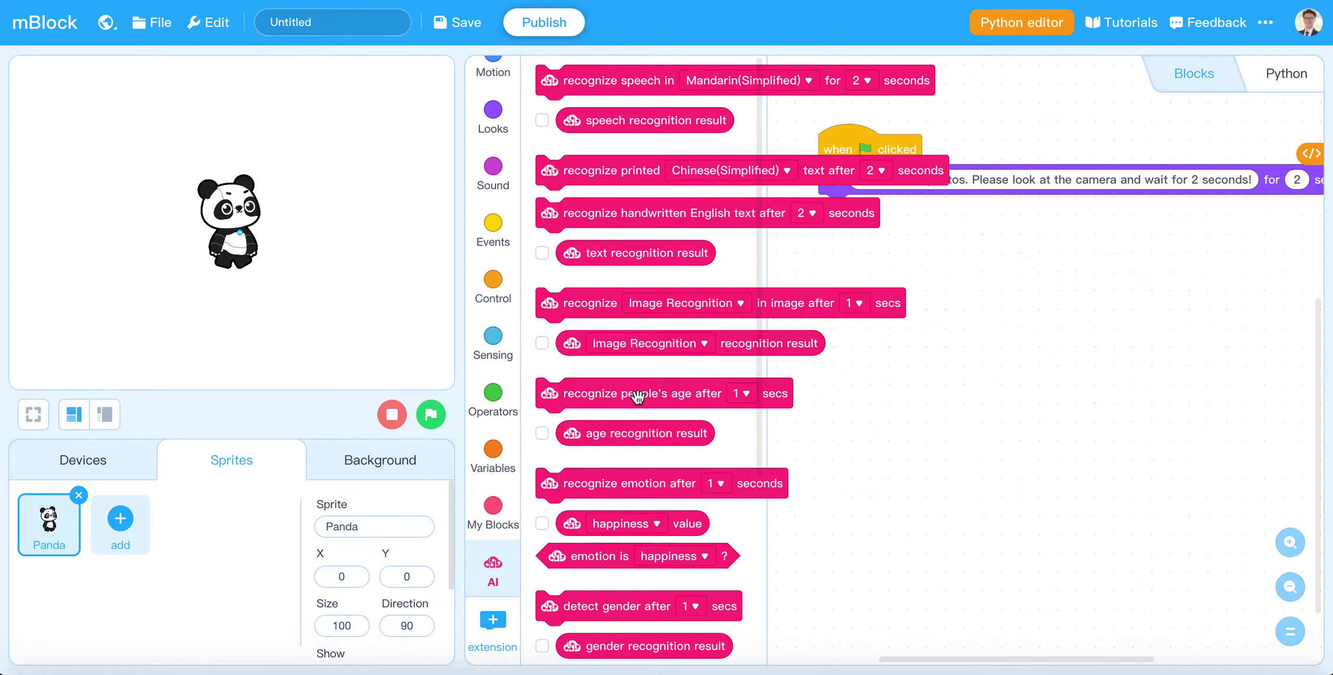
drag(637, 397, 903, 212)
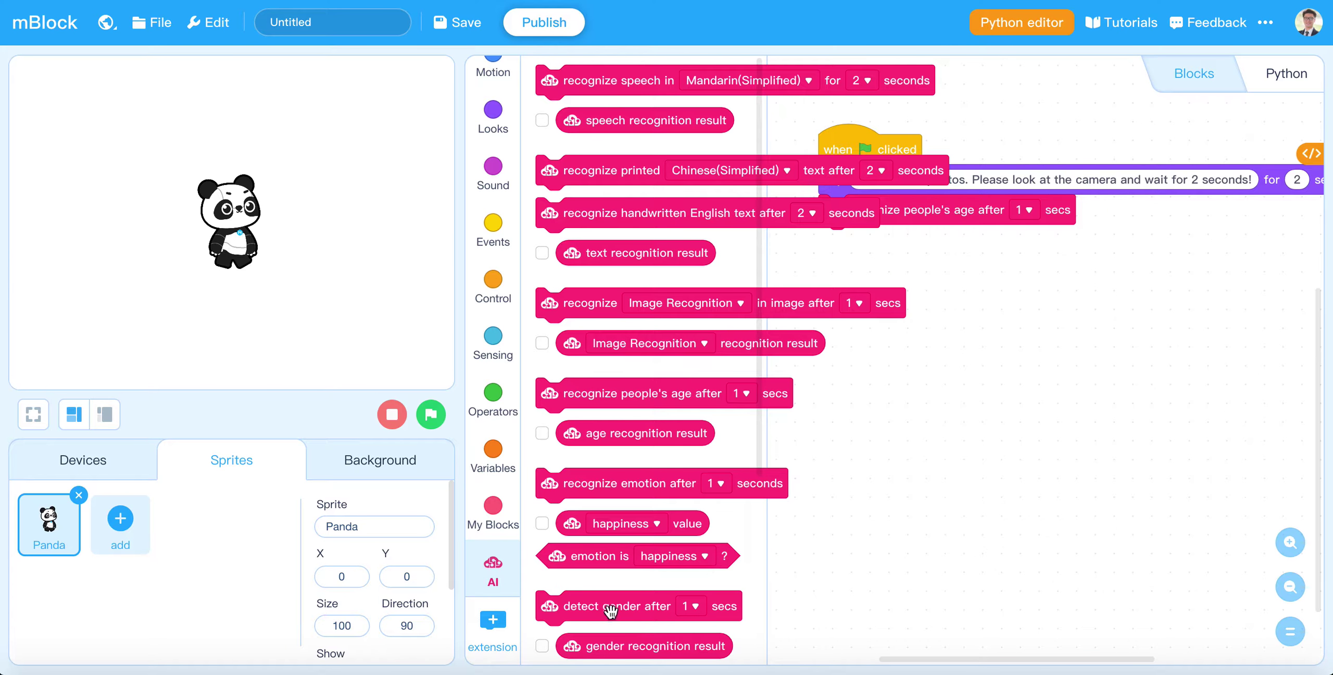
mouse_move(615, 606)
mouse_down()
mouse_move(751, 493)
mouse_move(901, 258)
mouse_up()
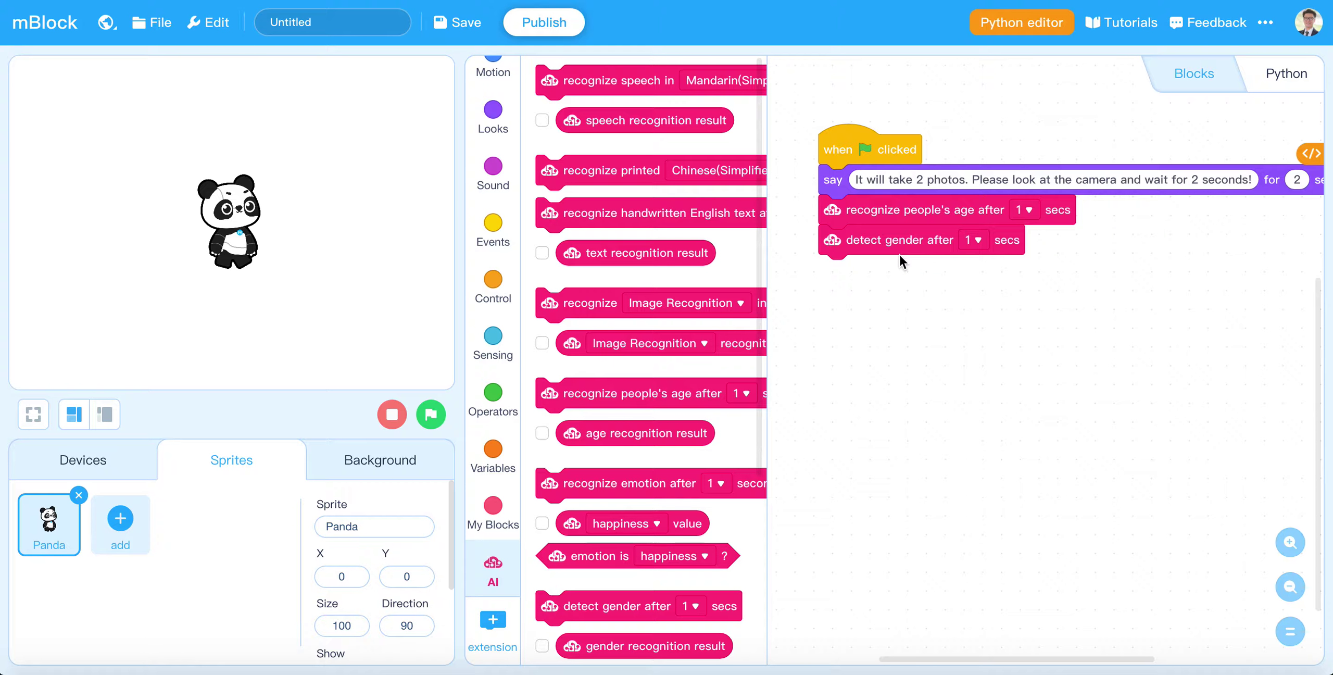
Show the age and gender results on stage and place both result reporters on the canvas
click(542, 434)
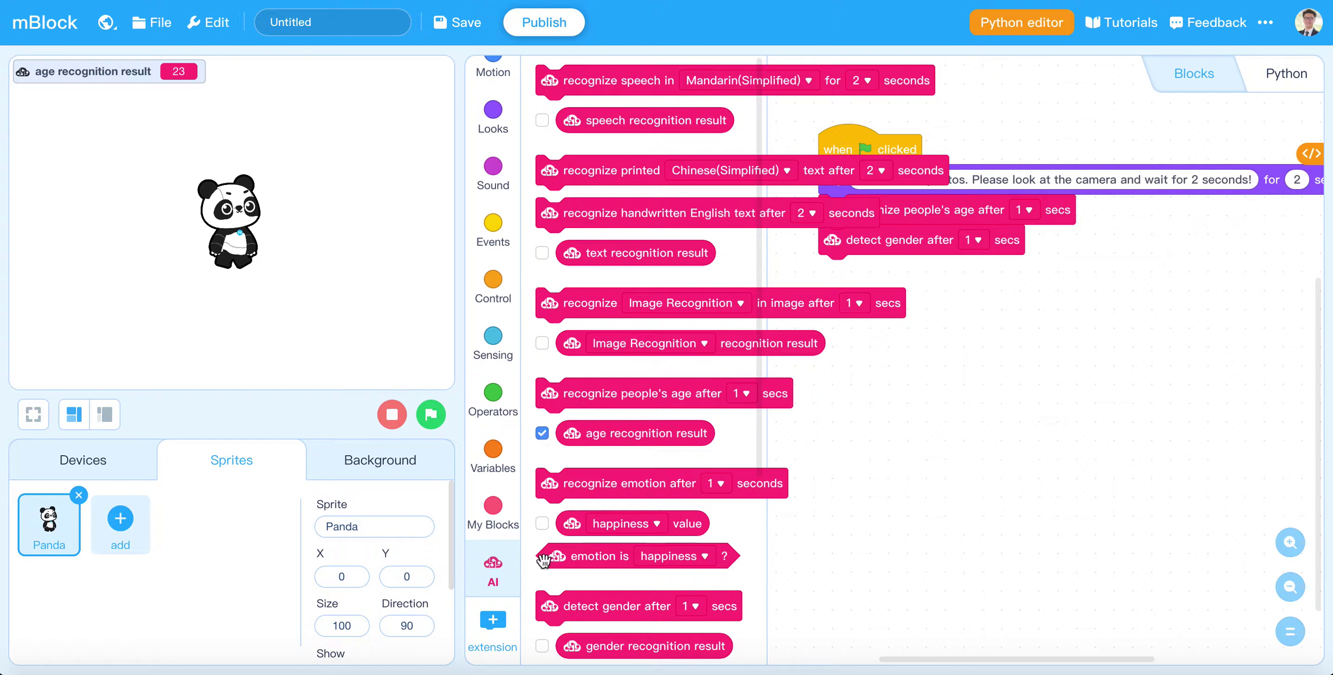
click(542, 647)
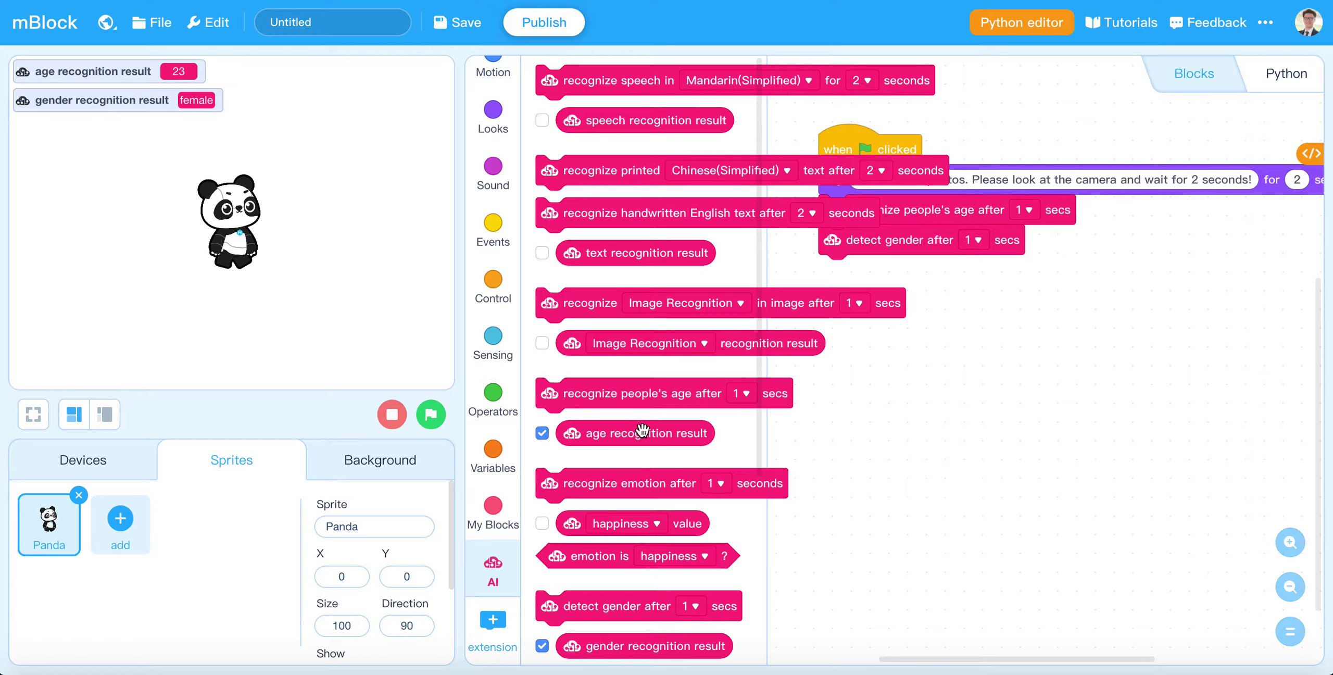
drag(643, 432, 1158, 362)
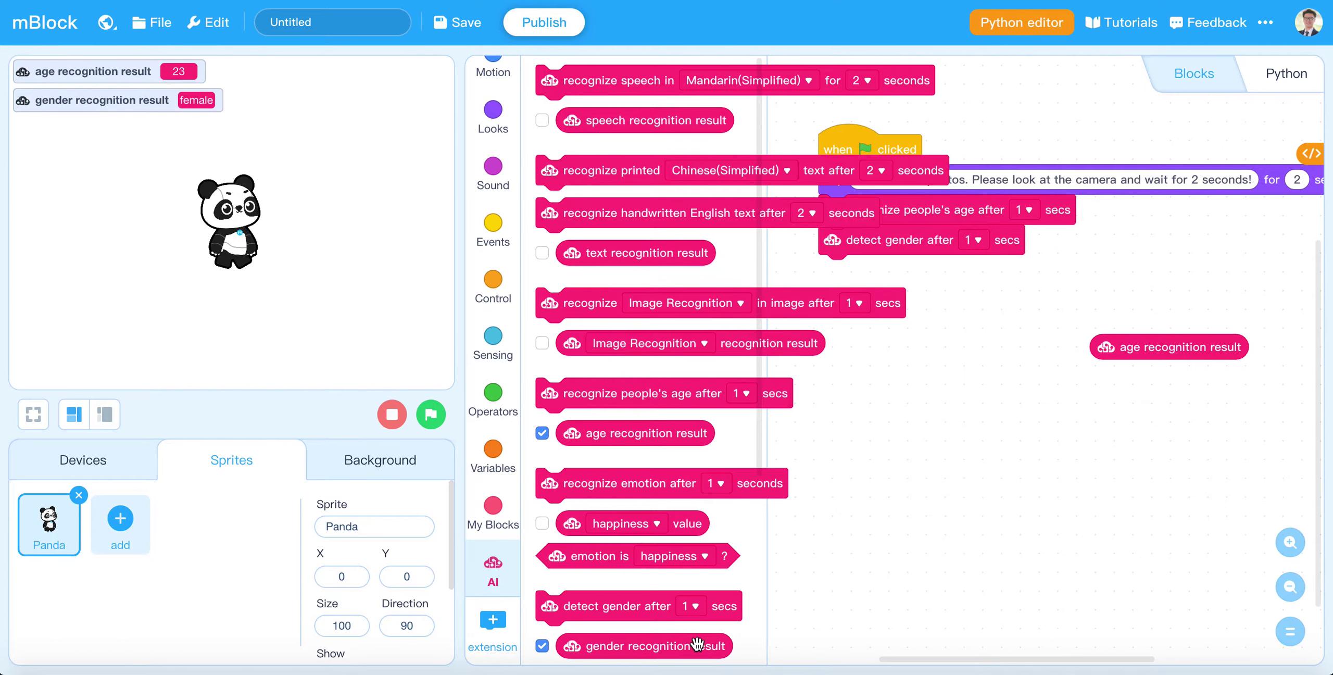
mouse_move(696, 646)
mouse_down()
mouse_move(1291, 378)
mouse_move(1250, 407)
mouse_up()
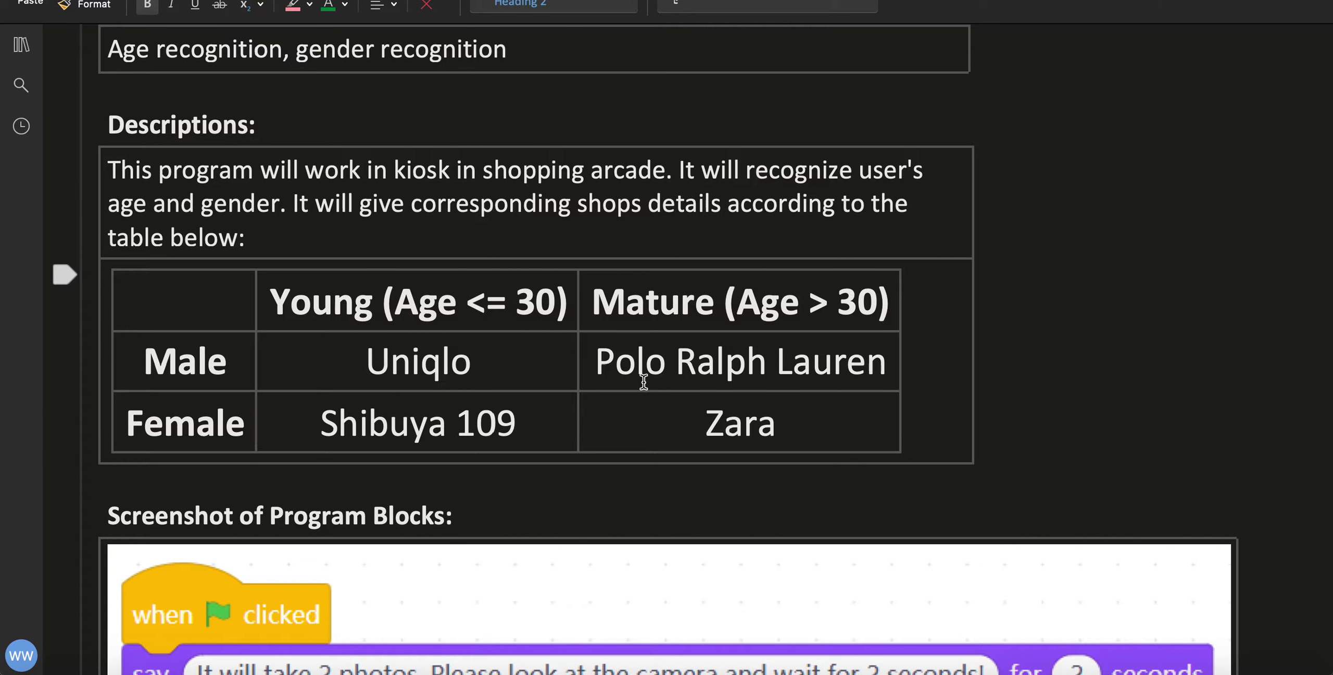
key(super+Tab)
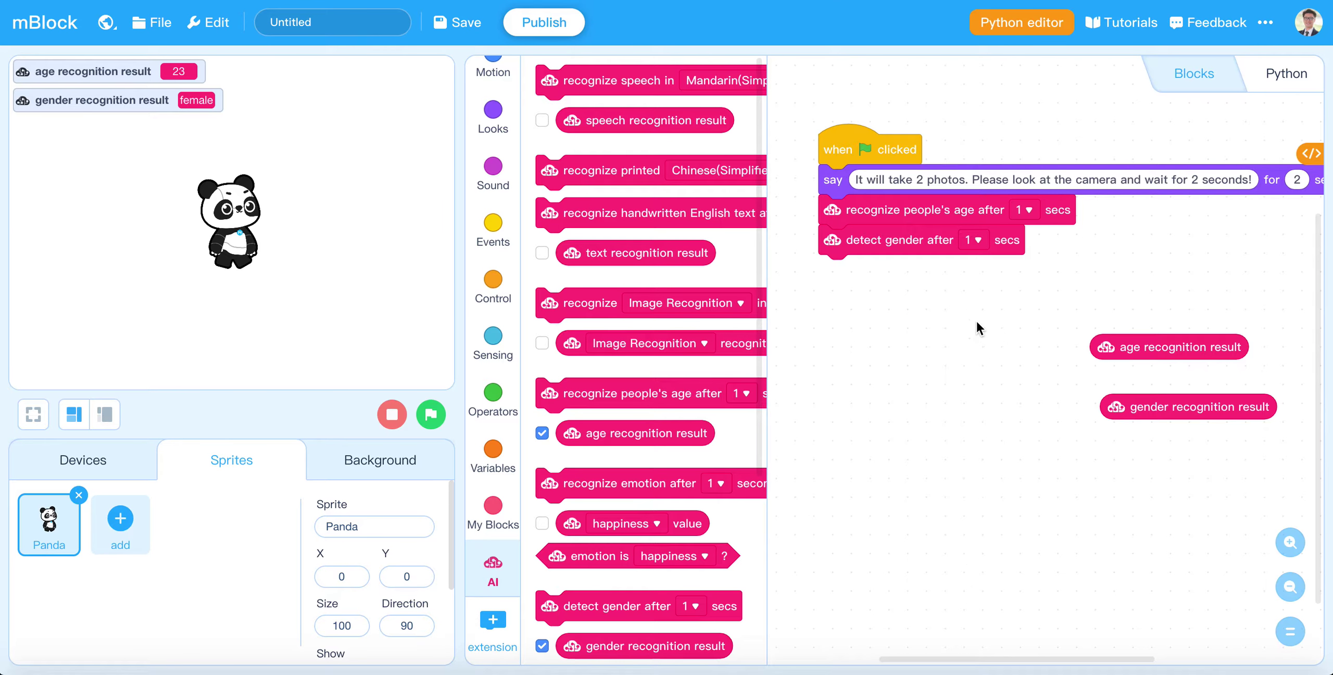
Add an if/else after gender detection with a '>' comparison as its condition
click(490, 289)
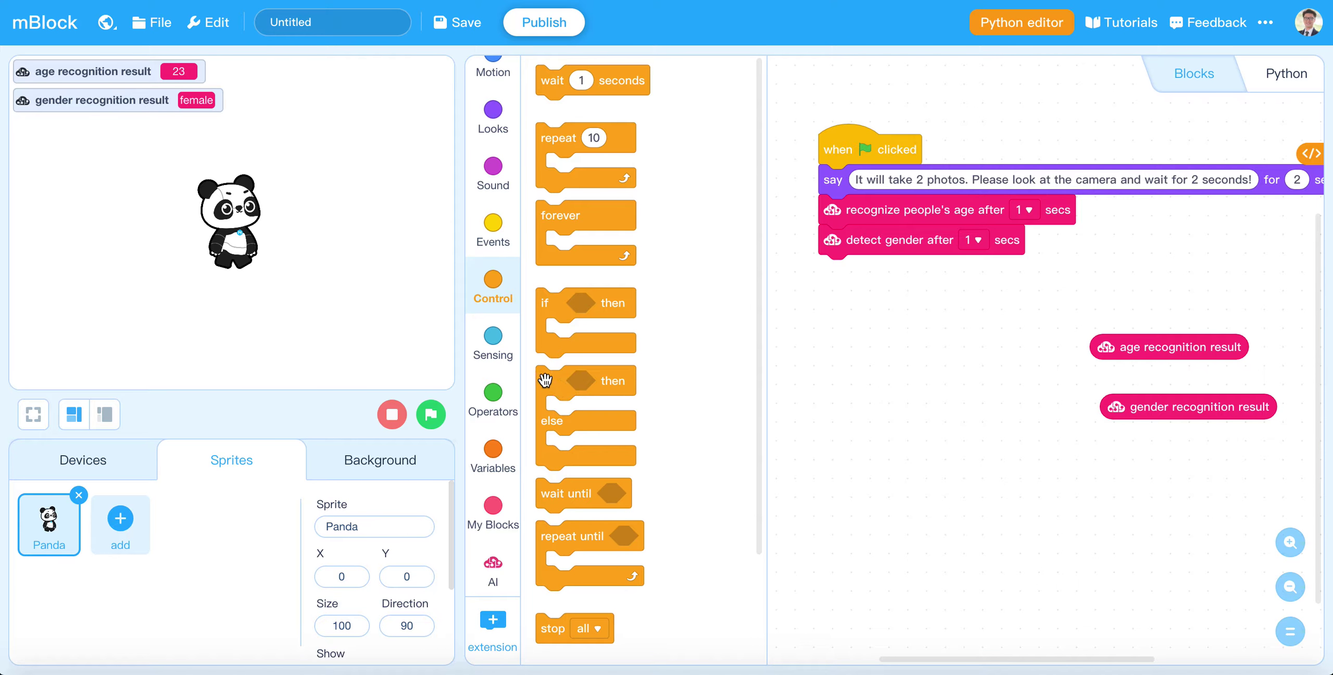
drag(545, 381, 833, 284)
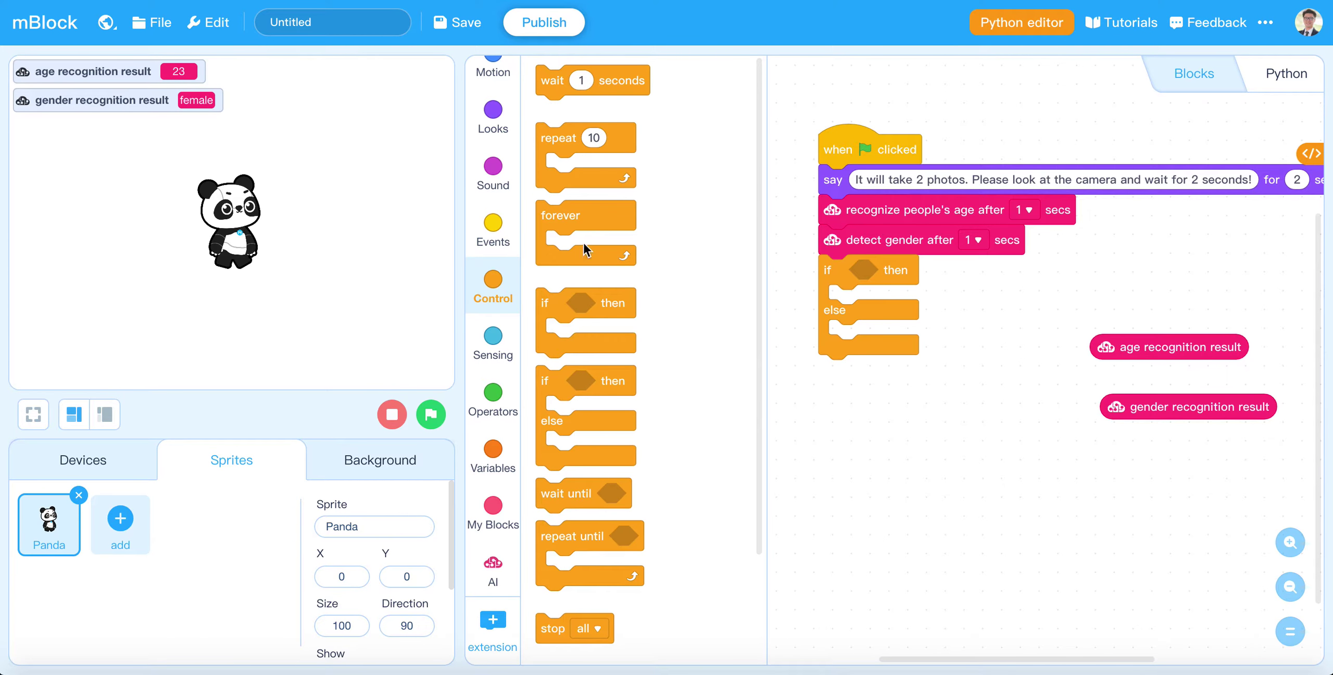
click(496, 401)
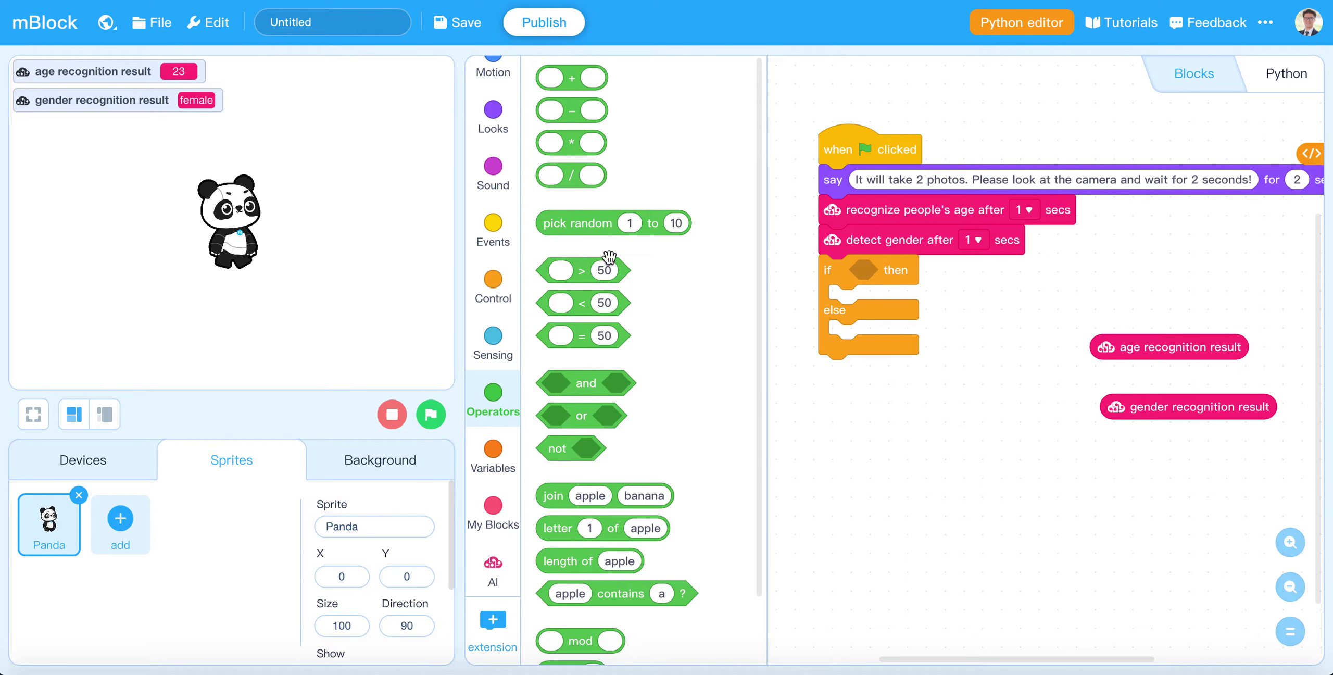
mouse_move(596, 263)
mouse_down()
mouse_move(795, 251)
mouse_move(886, 269)
mouse_up()
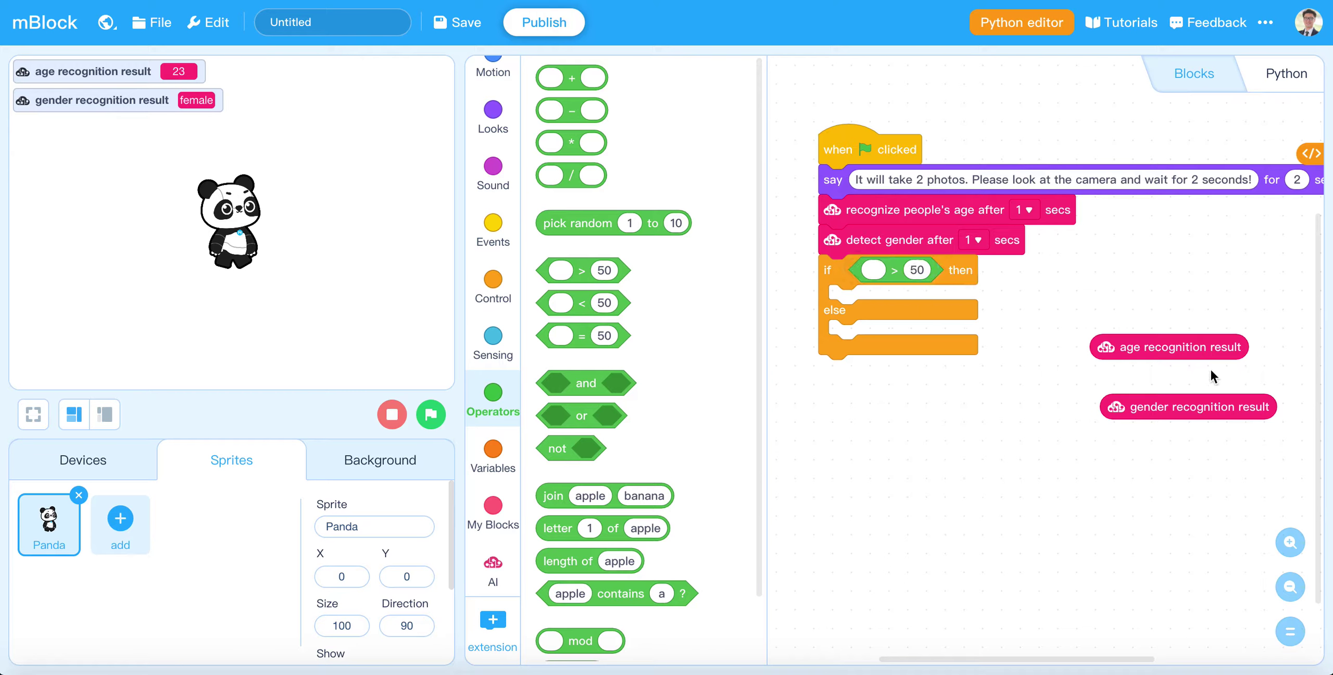
Make the condition test age recognition result greater than 30, then switch to OneNote
drag(1174, 350, 945, 287)
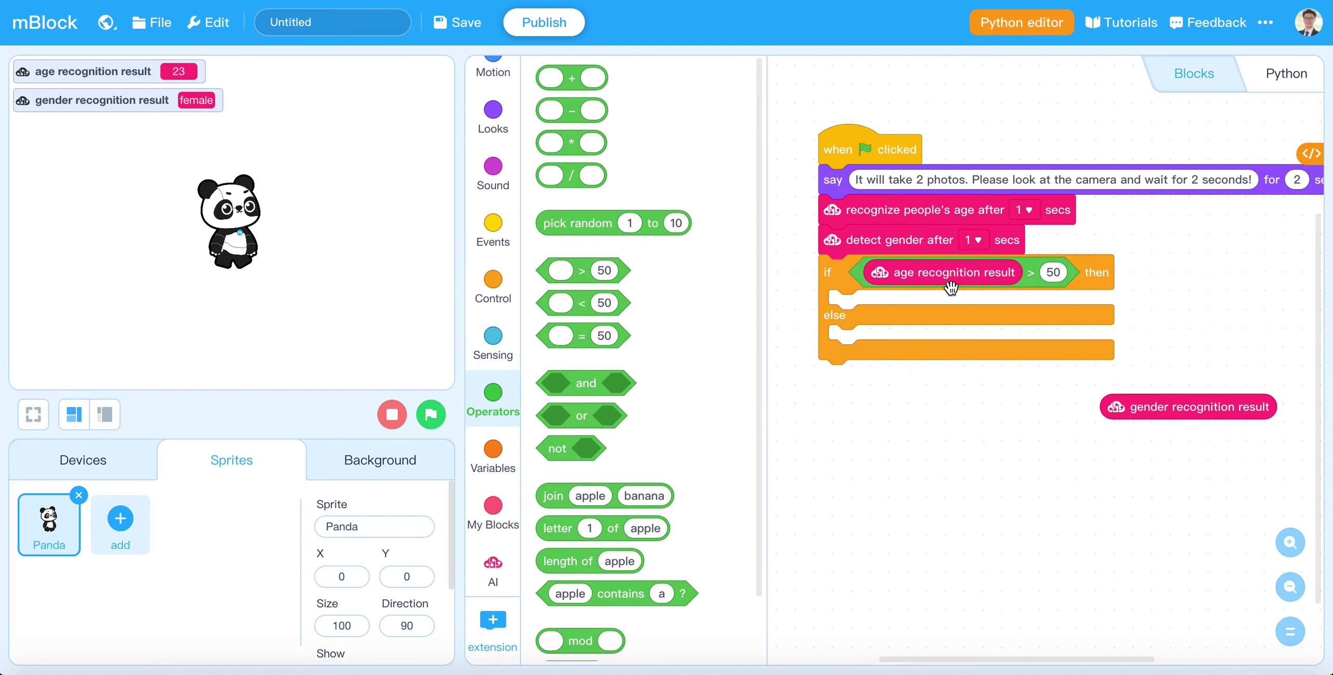
click(1052, 271)
text(30)
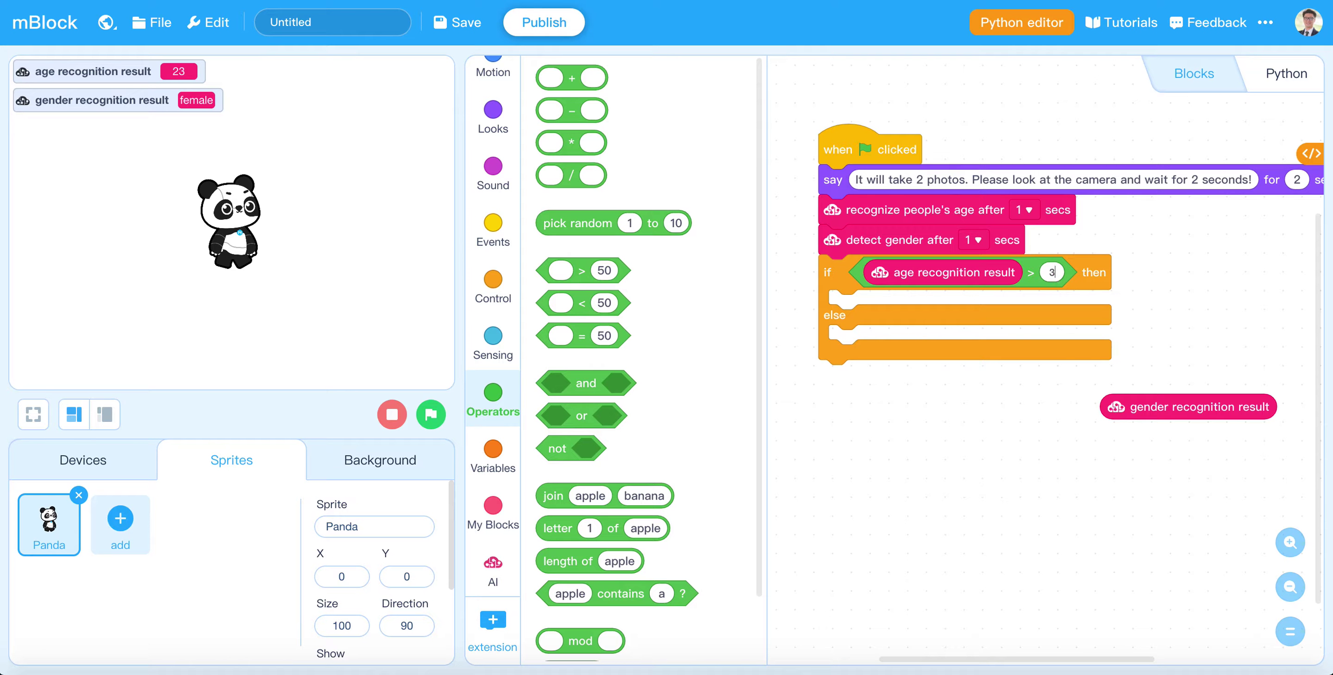
click(998, 447)
key(super+Tab)
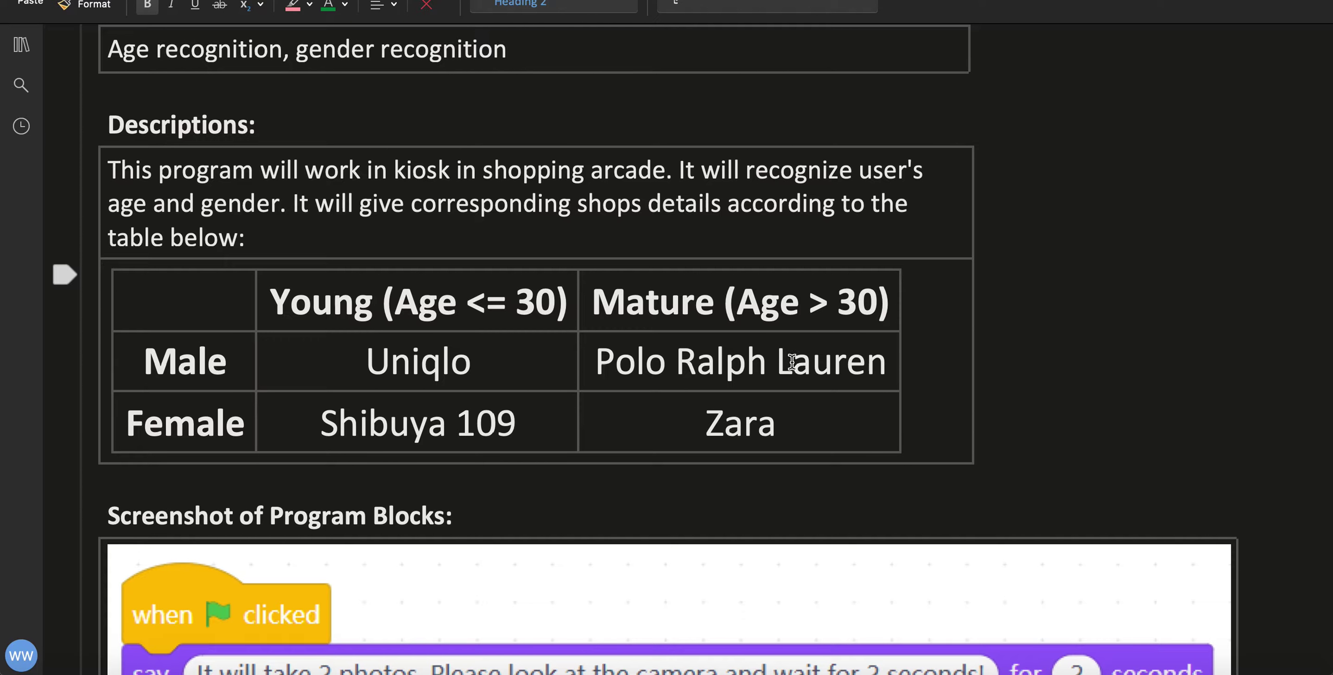
Review the Young/Mature shop table in OneNote and return to mBlock
key(super+Tab)
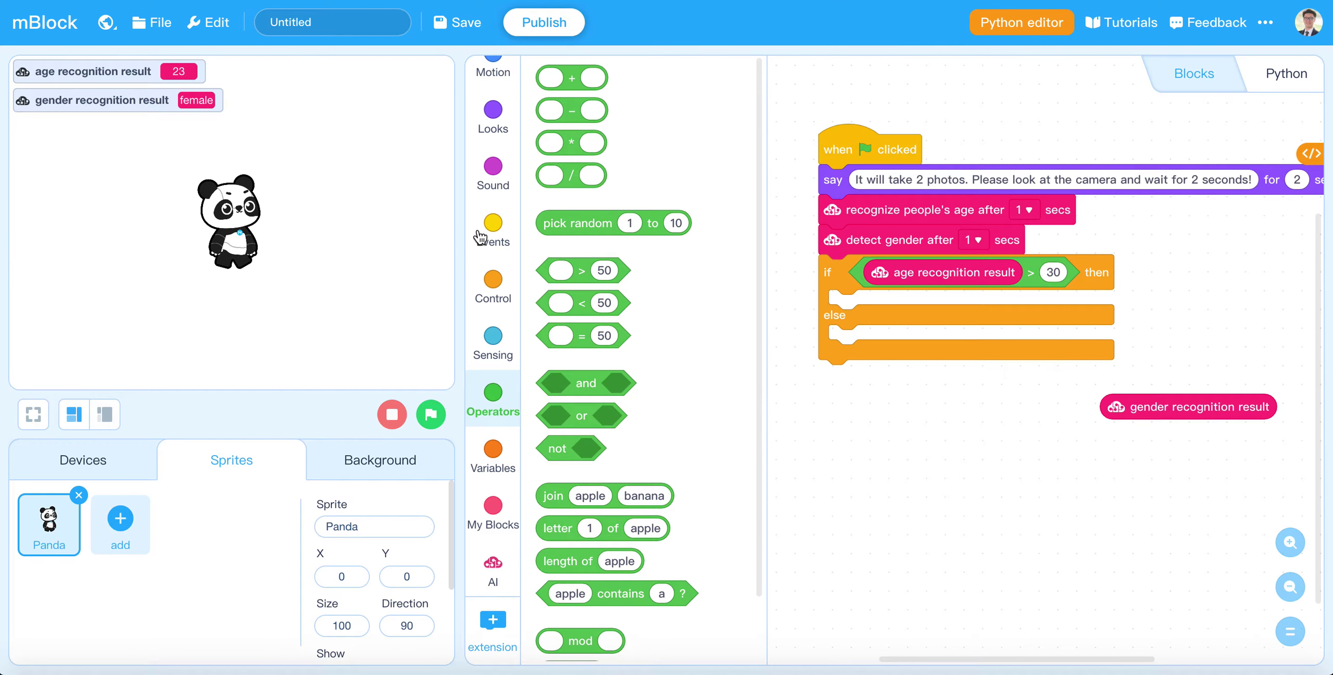
Nest an if/else in the age-over-30 branch with an '=' comparison as its condition
click(491, 281)
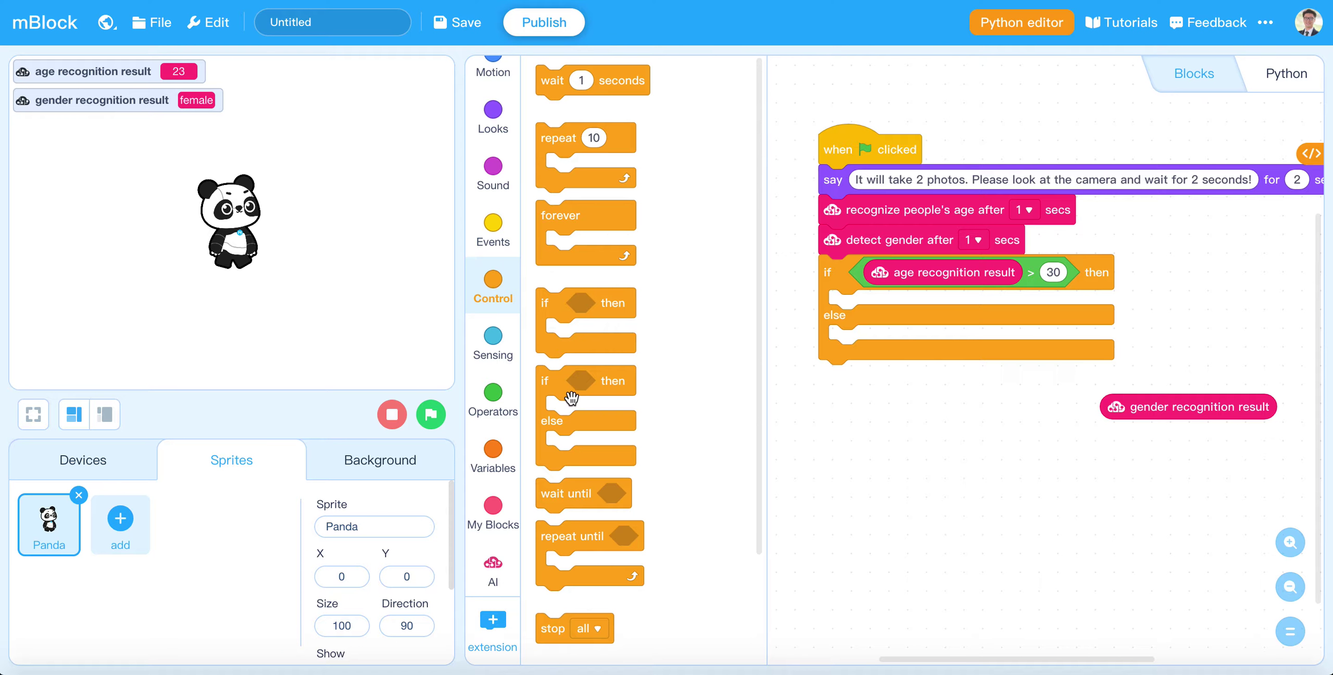
drag(564, 389, 853, 322)
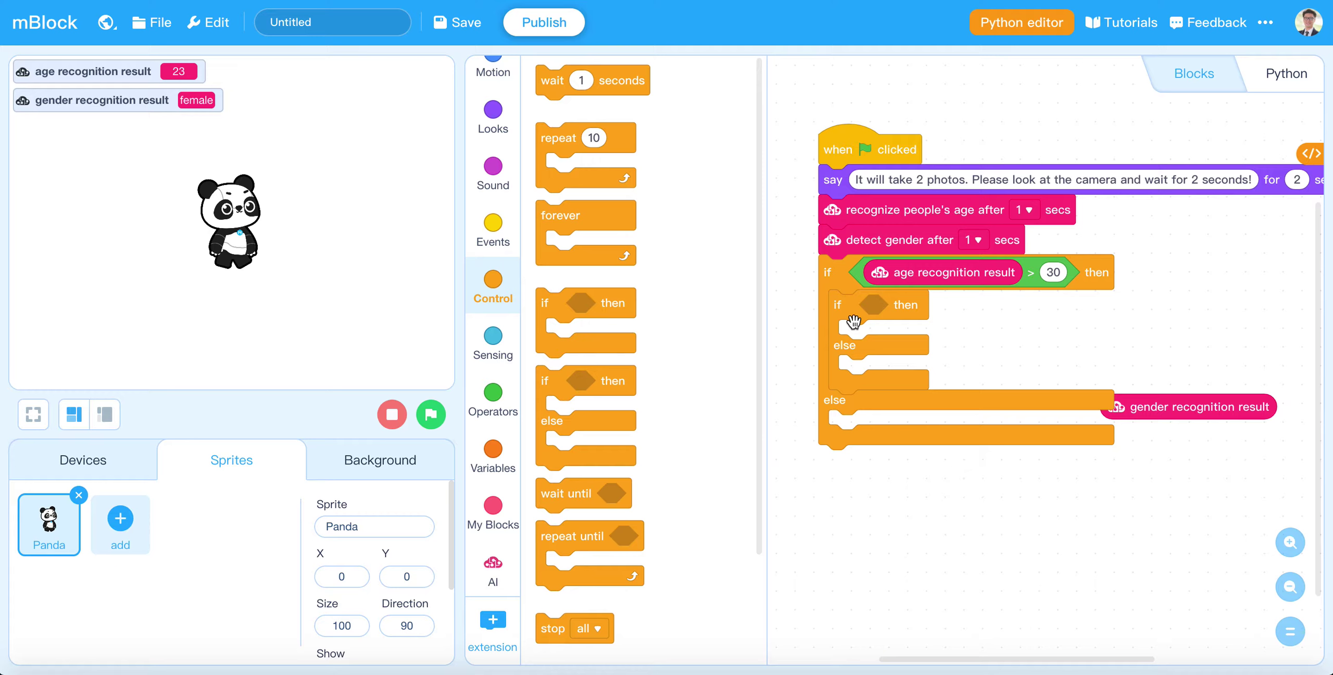
click(488, 396)
click(584, 345)
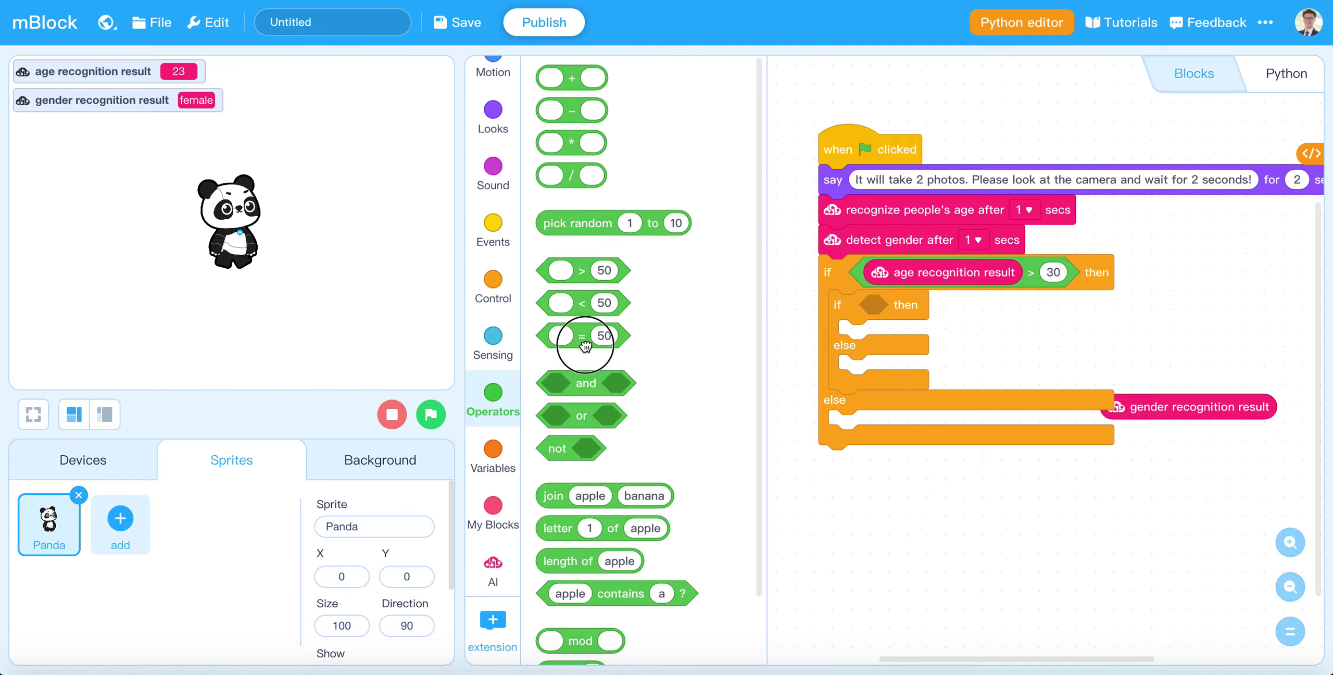
drag(609, 339, 922, 318)
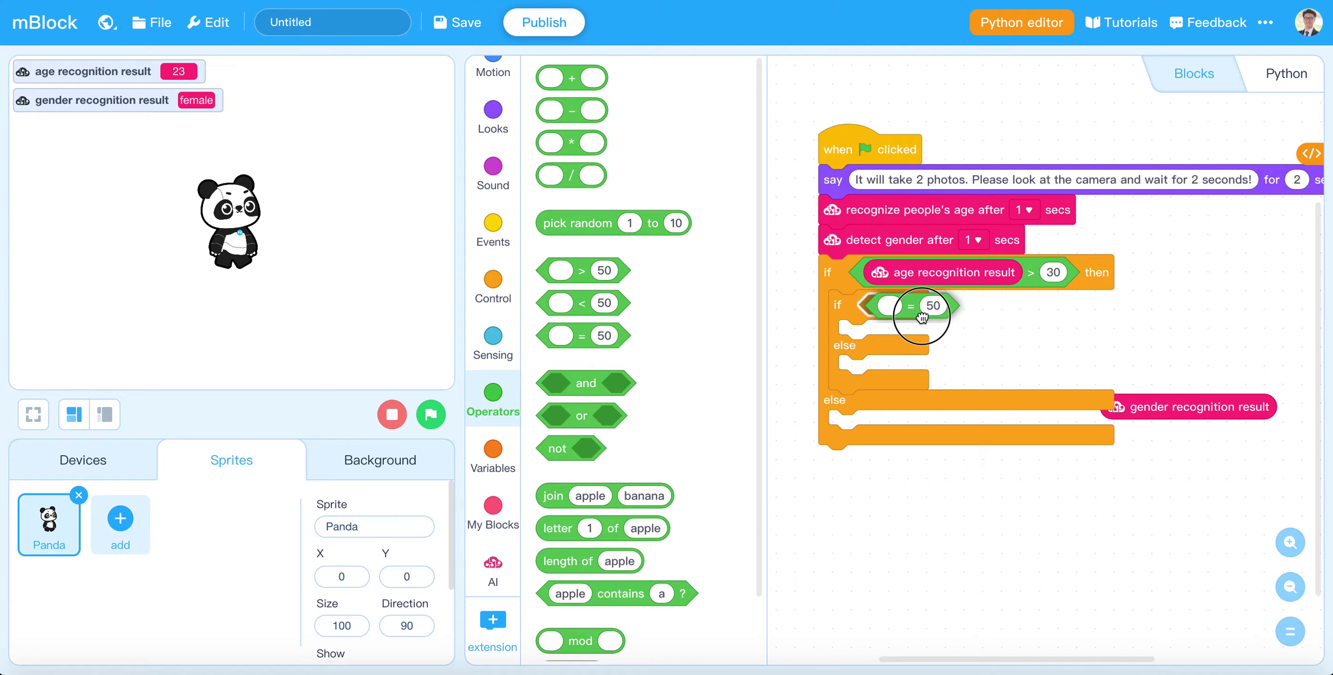
Set the inner condition to gender recognition result equals 'male'
click(1141, 405)
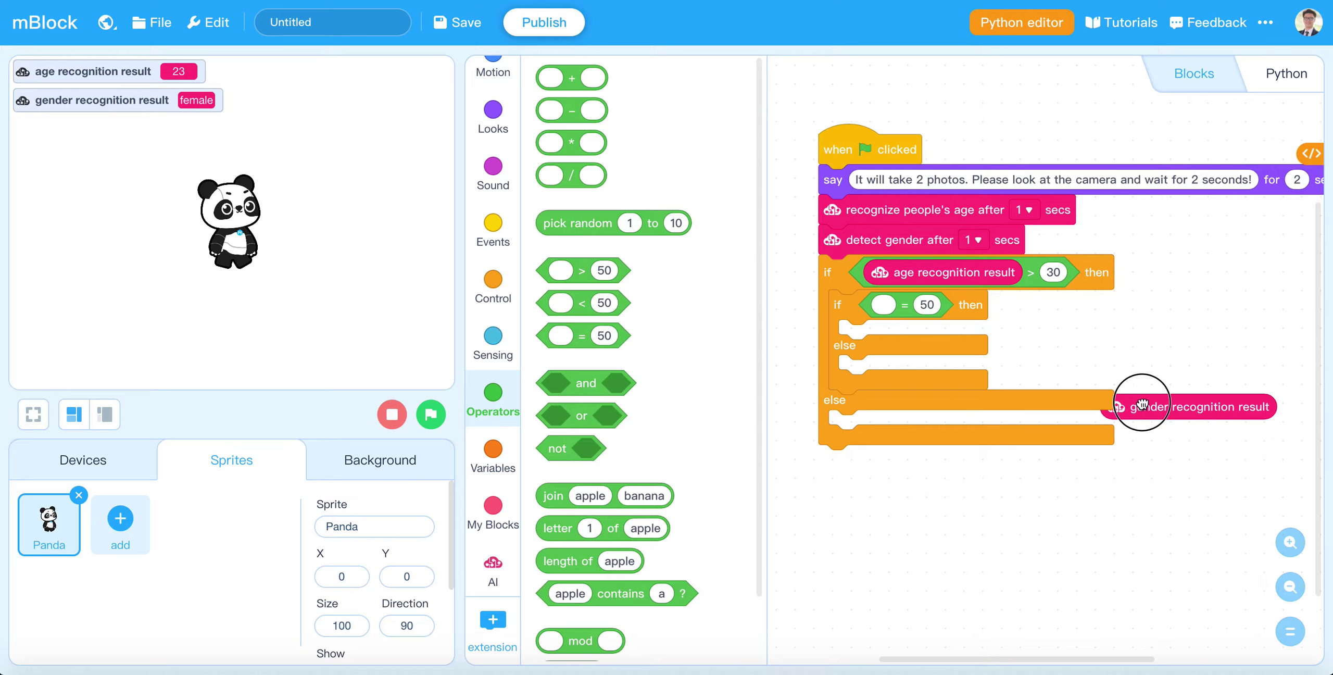
drag(1141, 405, 921, 303)
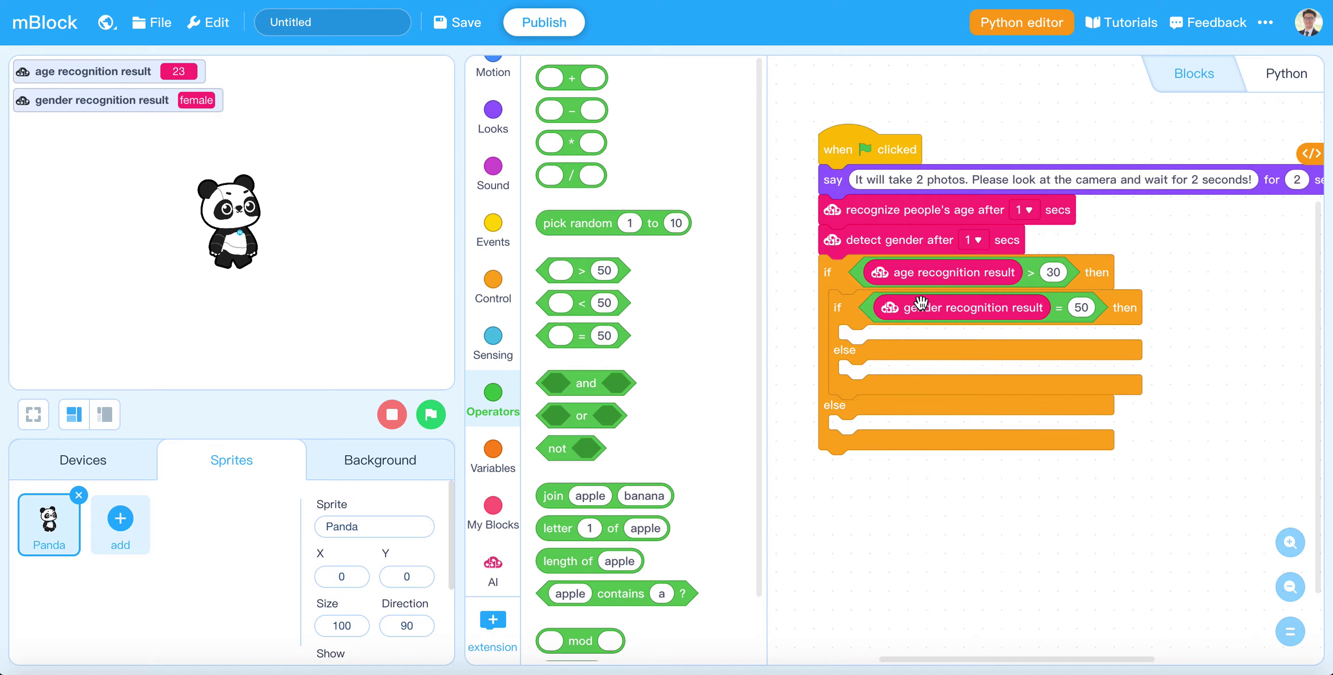
click(1081, 307)
text(male)
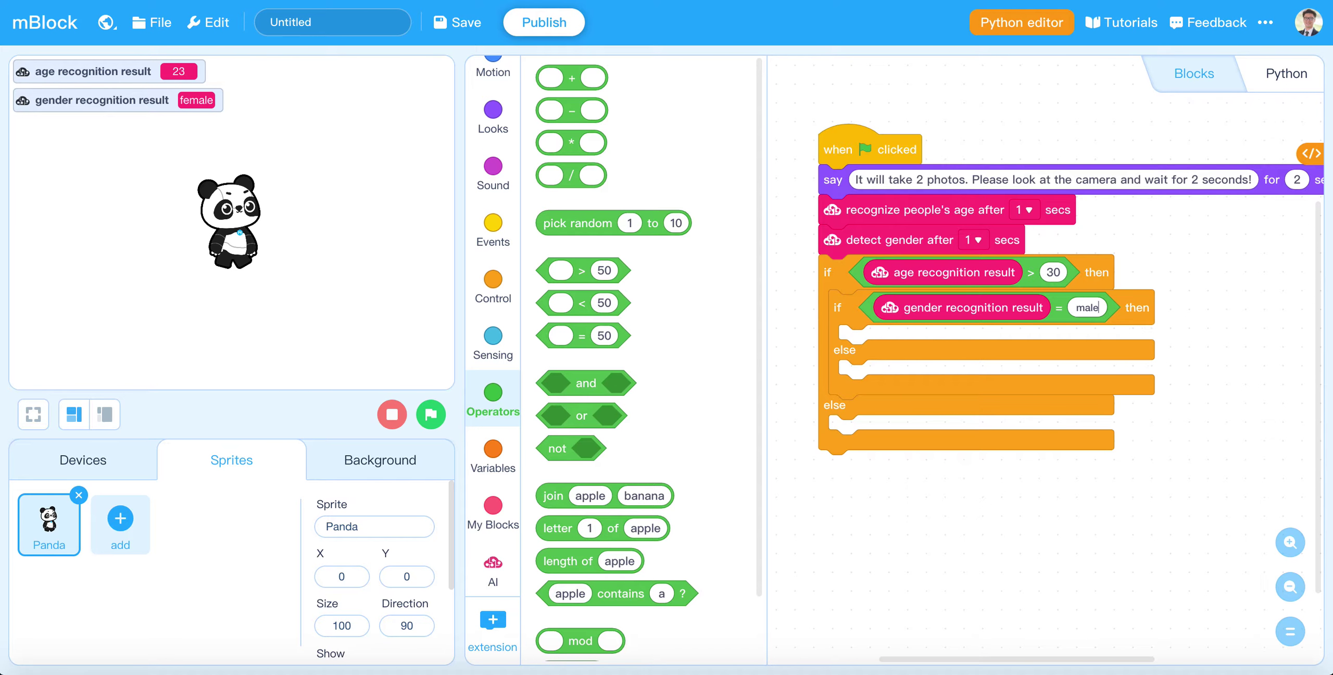
click(1240, 369)
Add a say block to the male branch suggesting Polo Ralph Lauren on 2/F
click(496, 123)
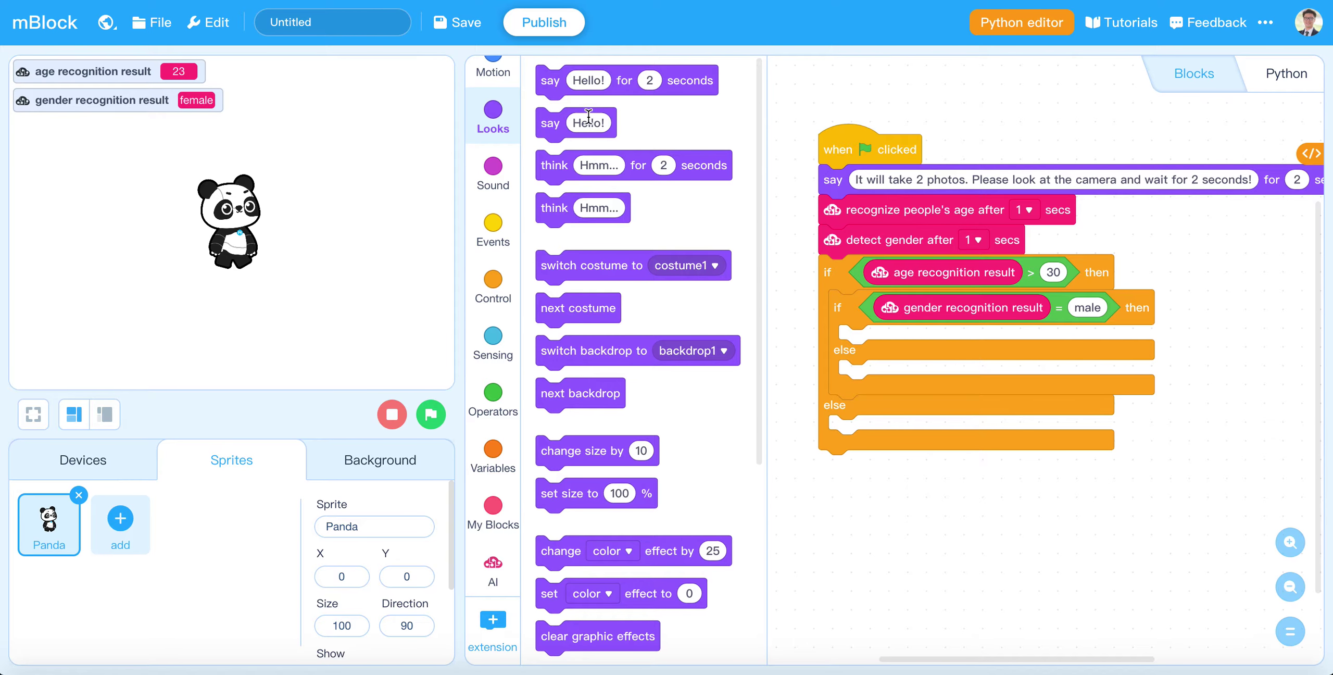
drag(549, 128, 860, 342)
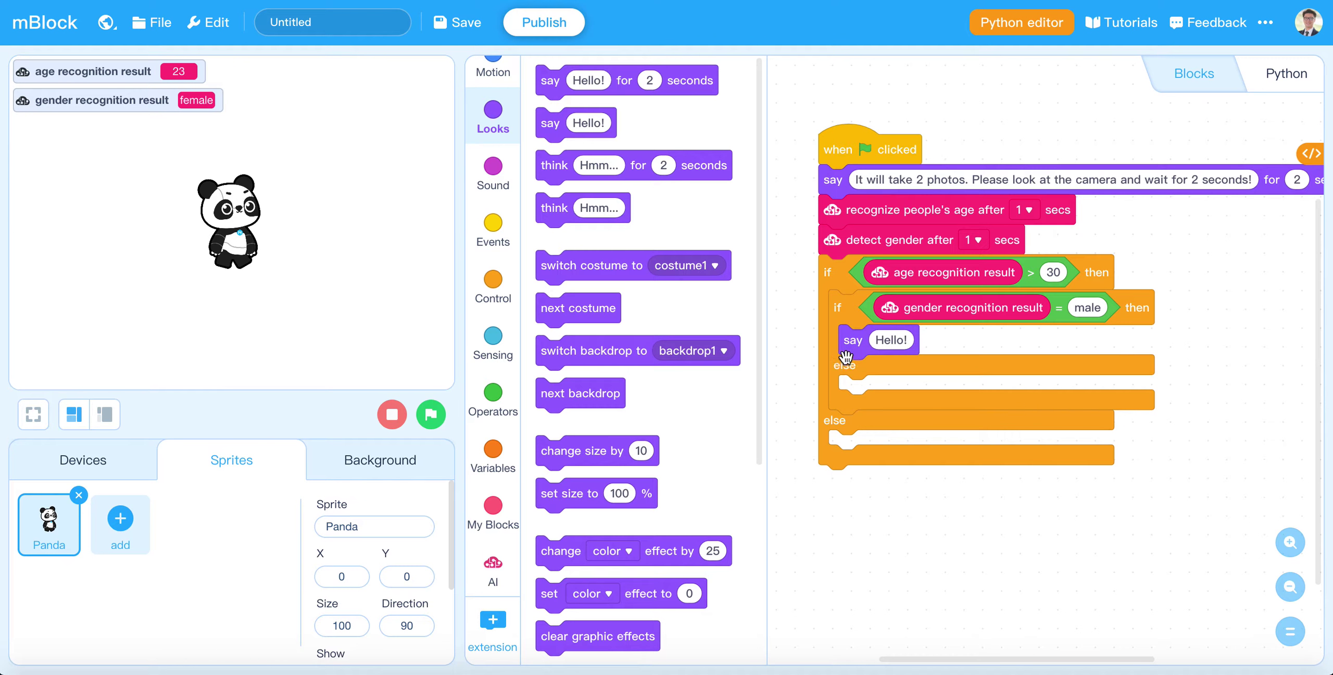
click(886, 346)
text(You can)
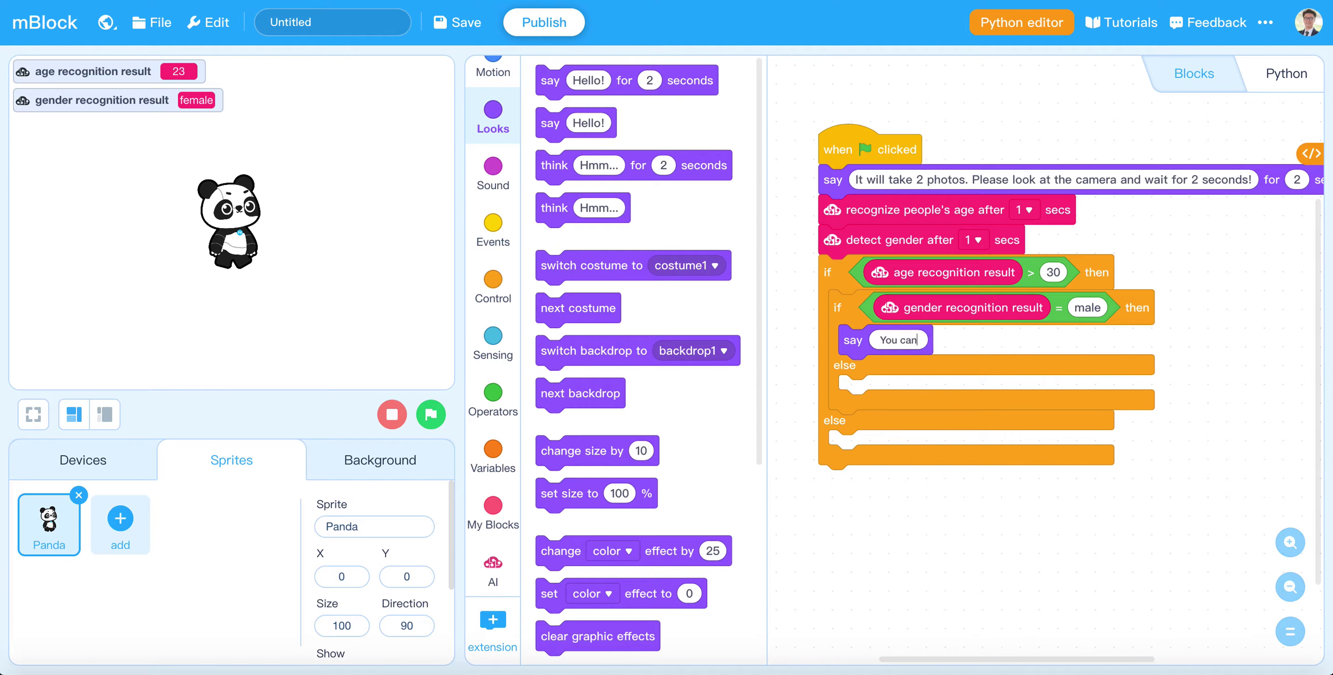
text( go to Polo)
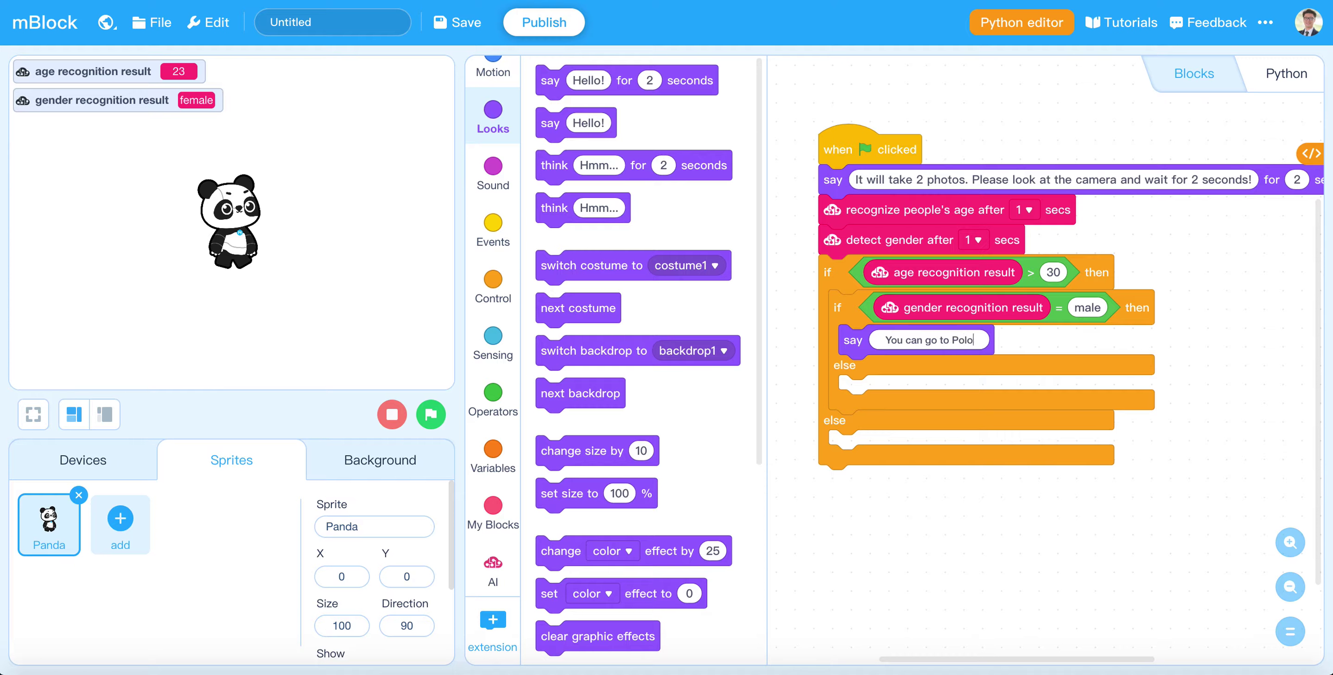
text( Ralph Lau)
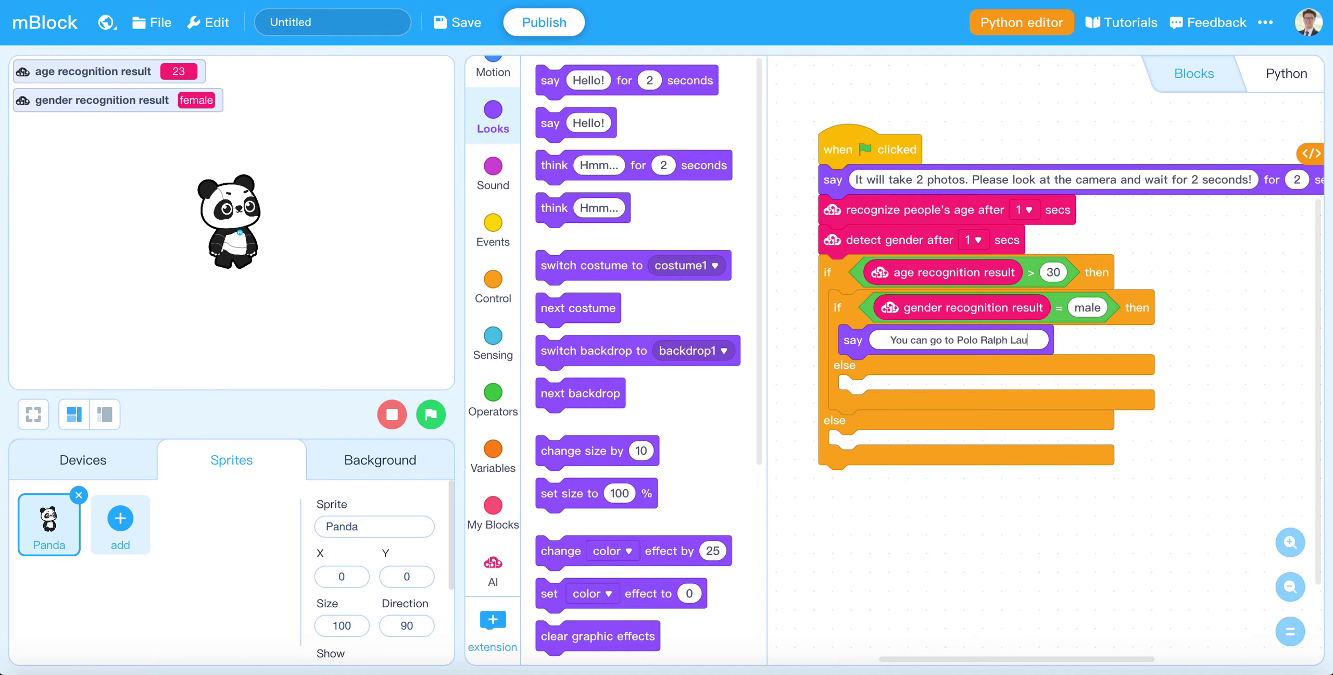
text(ren on )
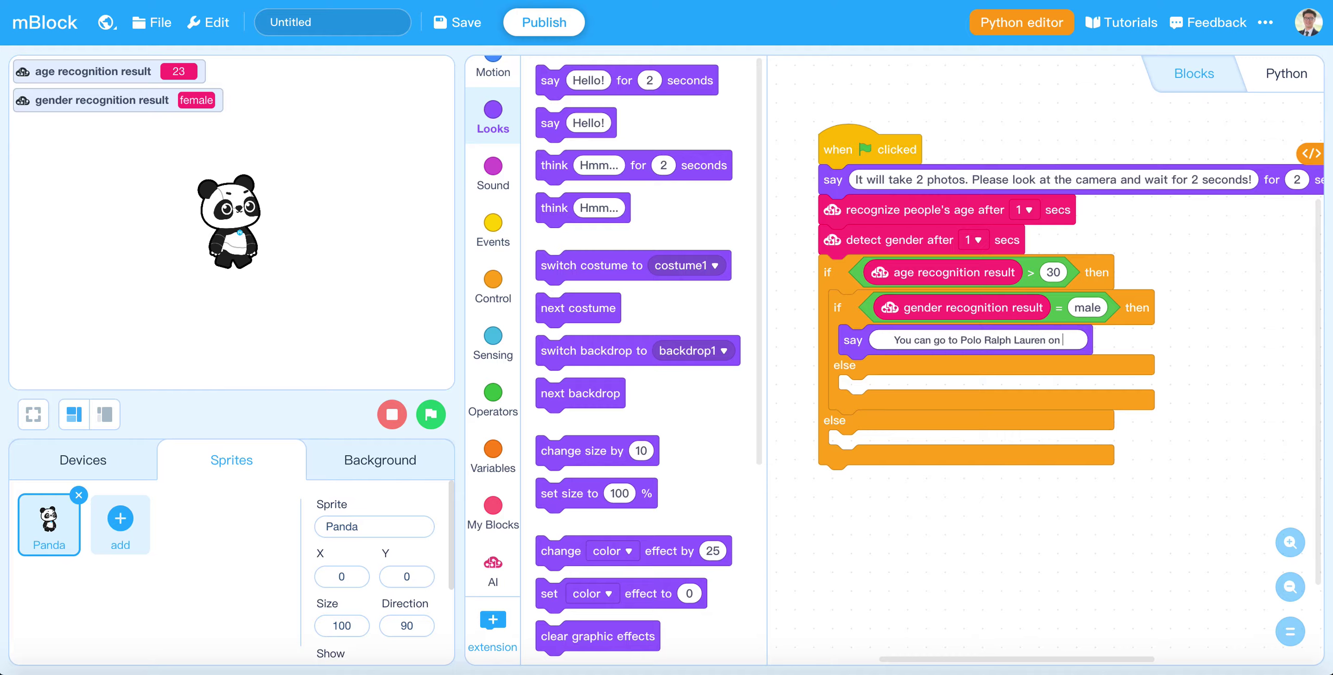
text(2/F.)
key(Return)
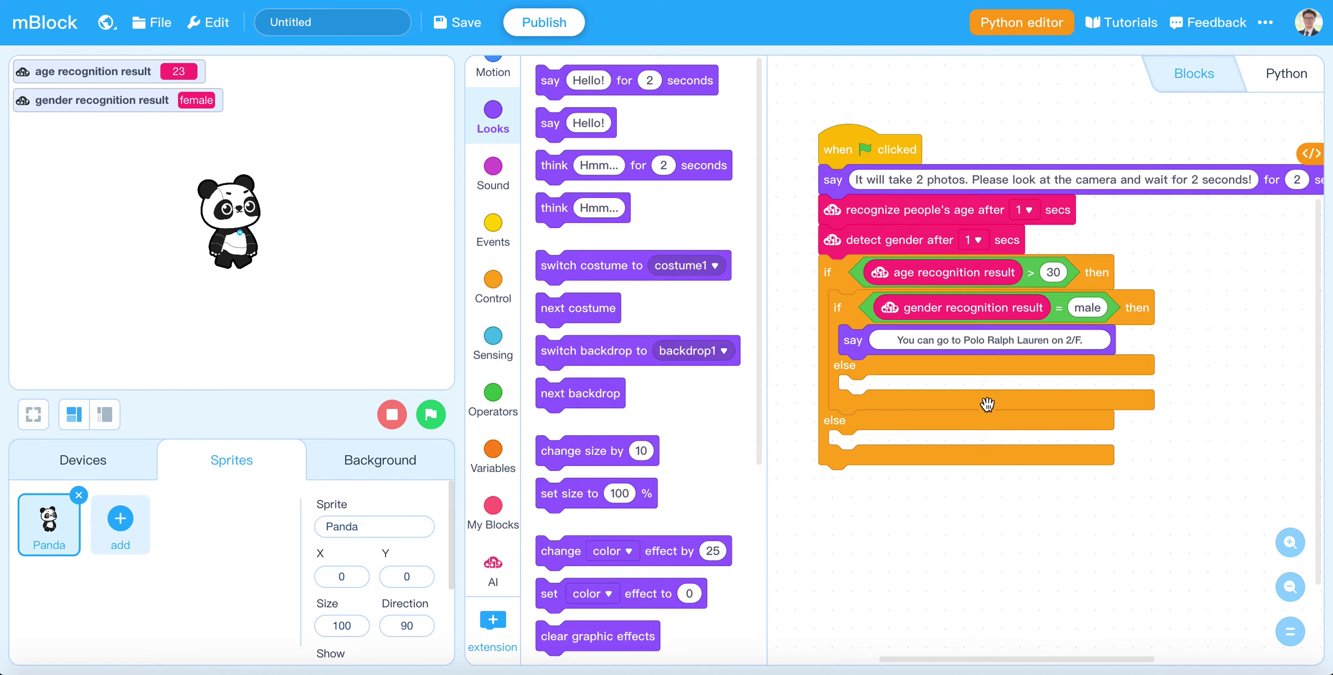
click(867, 511)
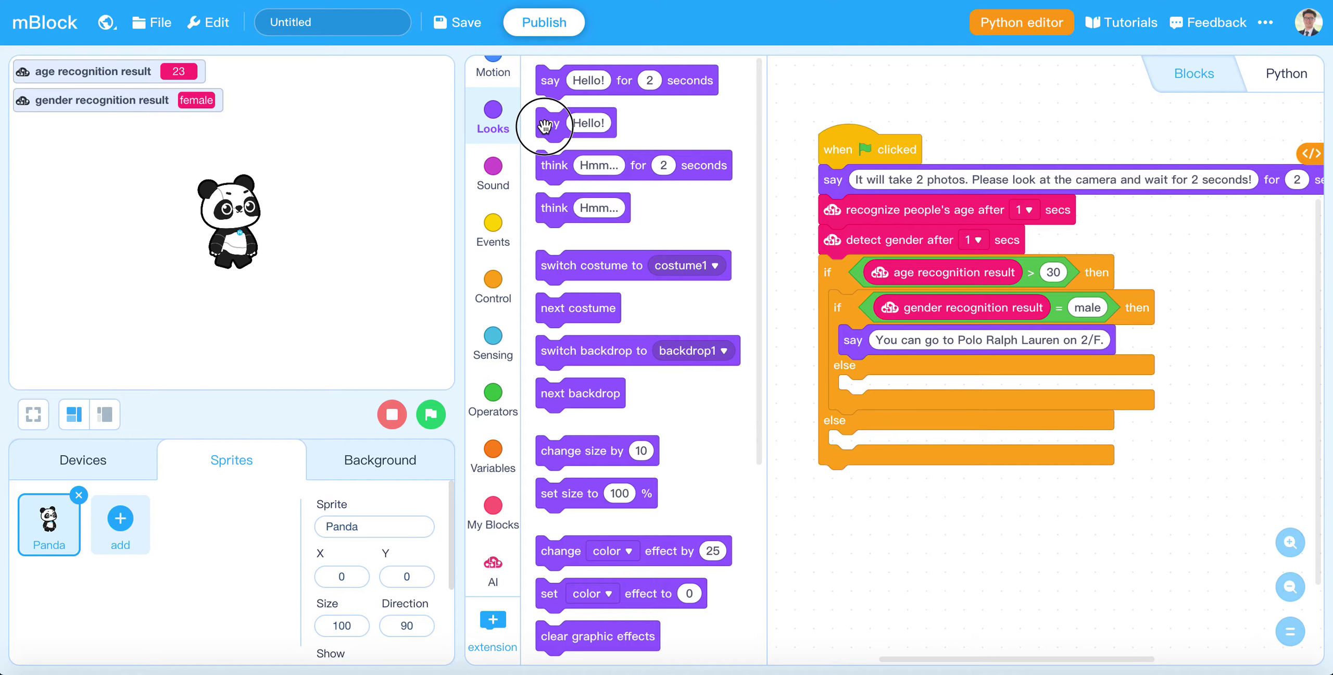
Add a say block to the inner else branch: 'You can go to Zara on 1/F.'
drag(543, 124, 865, 388)
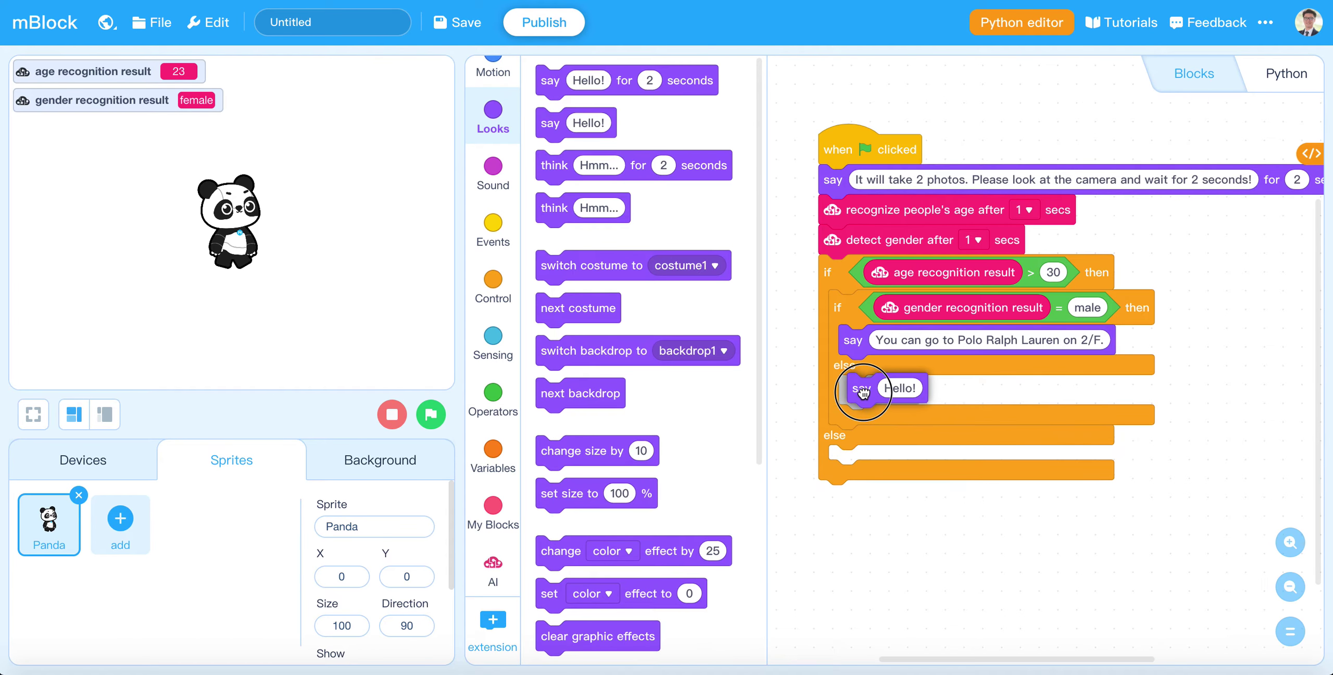
click(888, 390)
text(You)
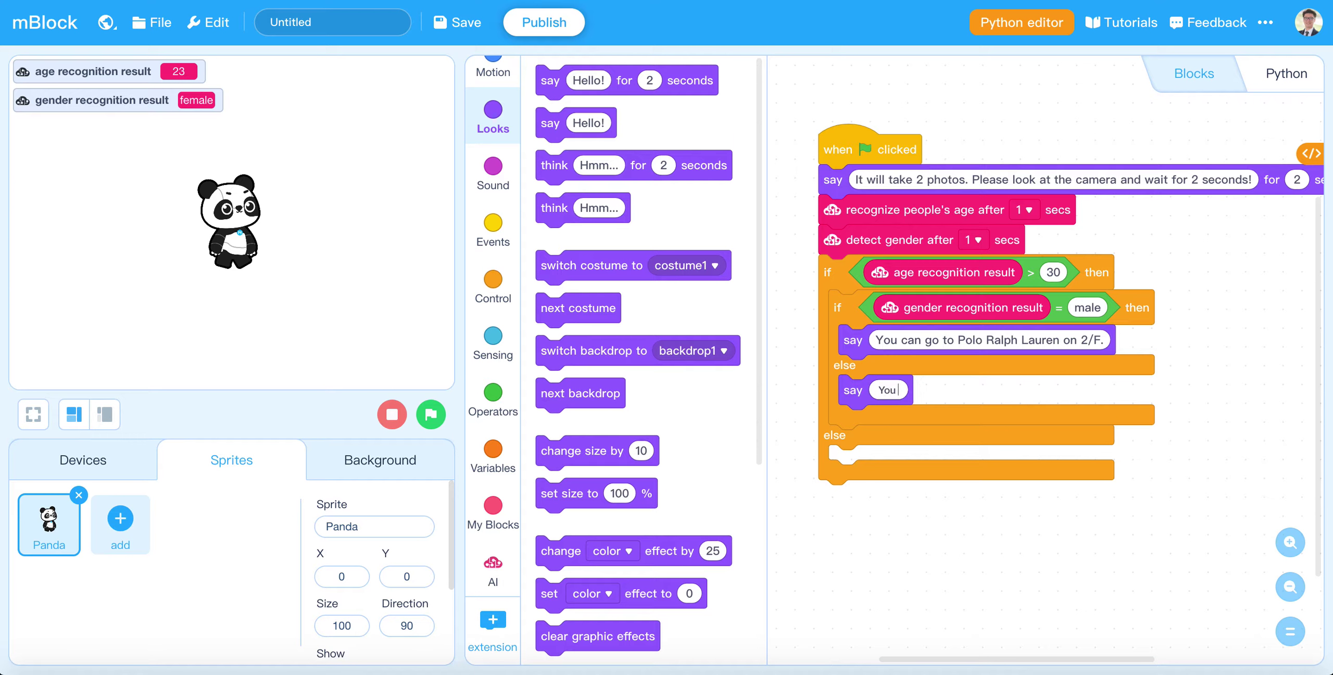
text( can go to )
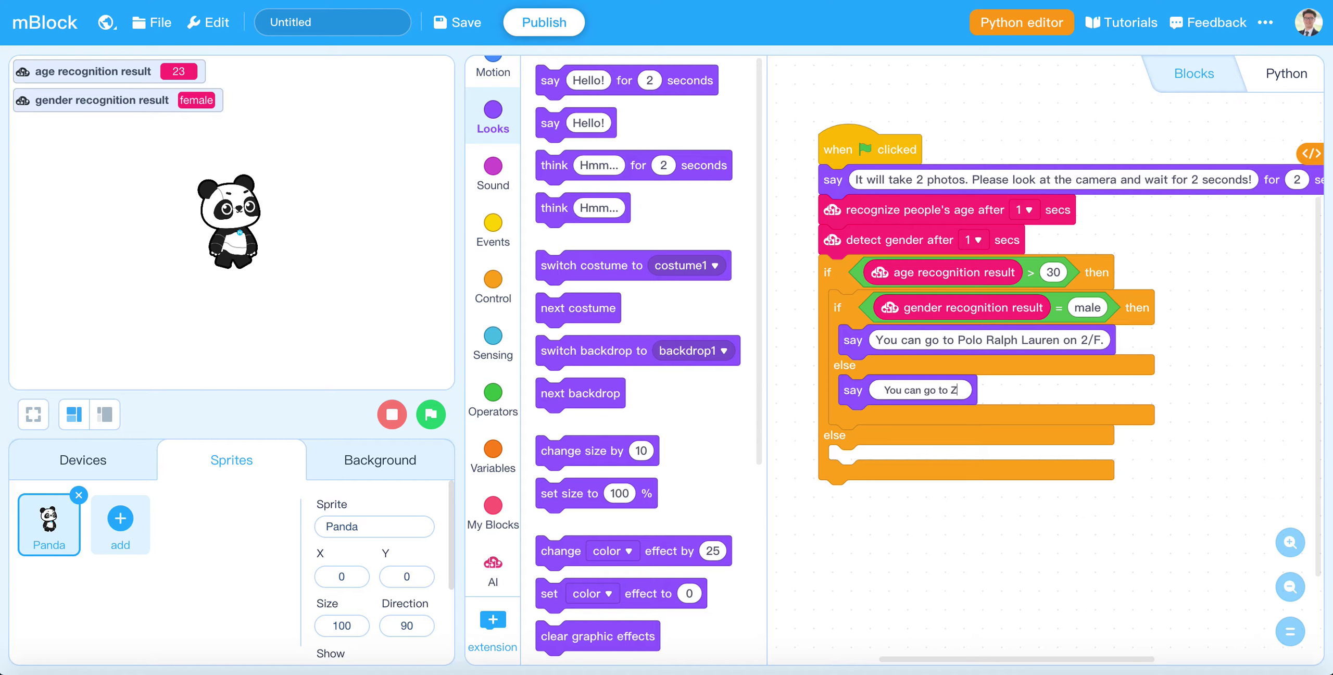
text(Zara on 1/)
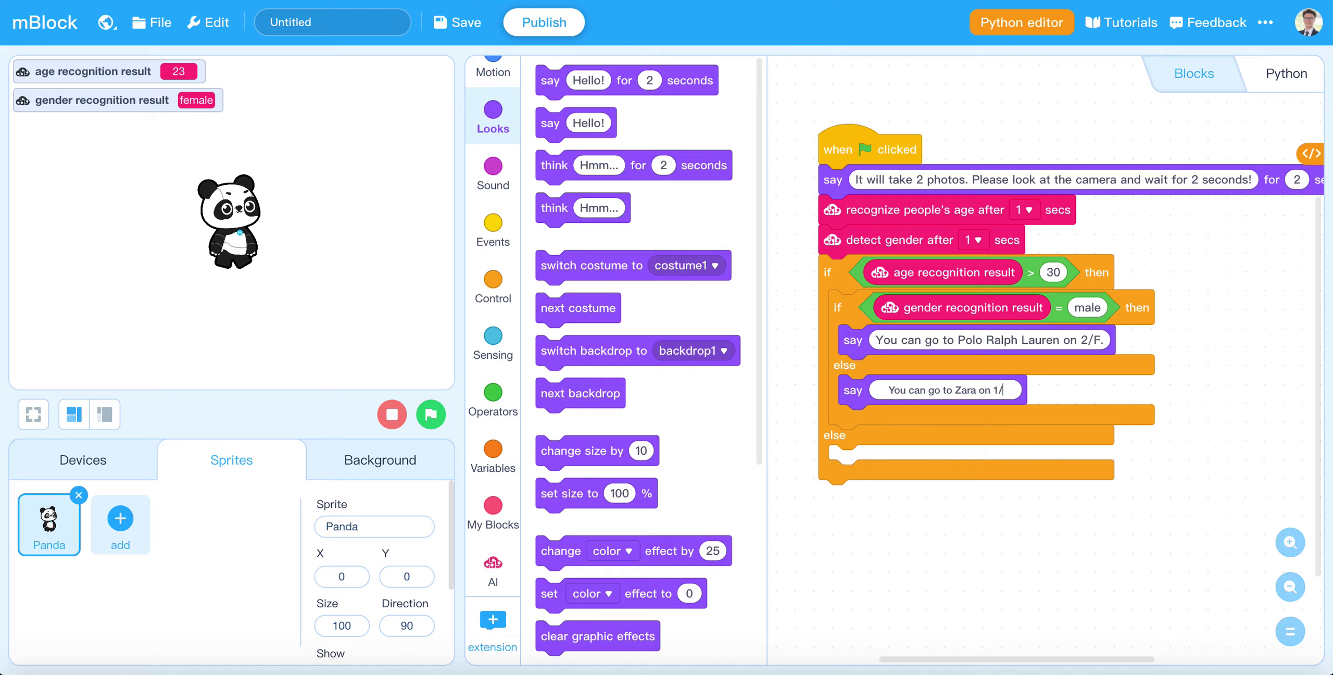
text(F.)
click(962, 534)
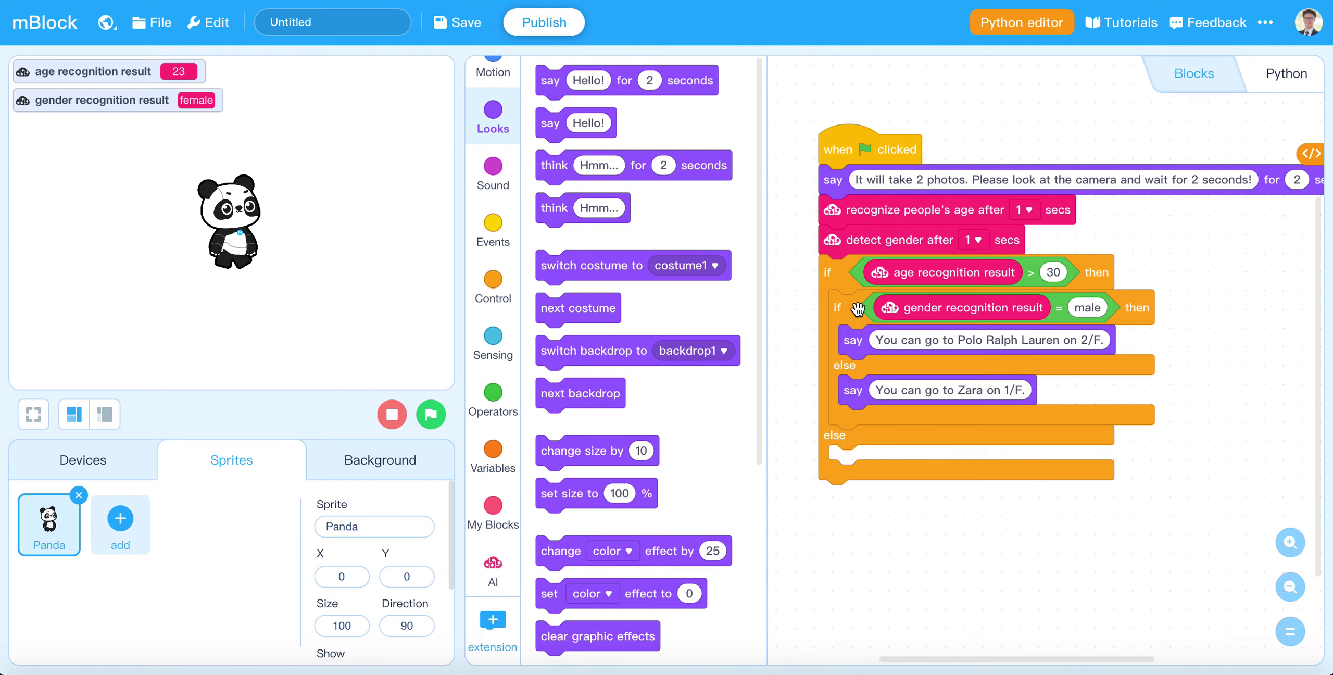
Duplicate the inner gender-check if/else into the outer else branch, checking the shop table
right_click(849, 313)
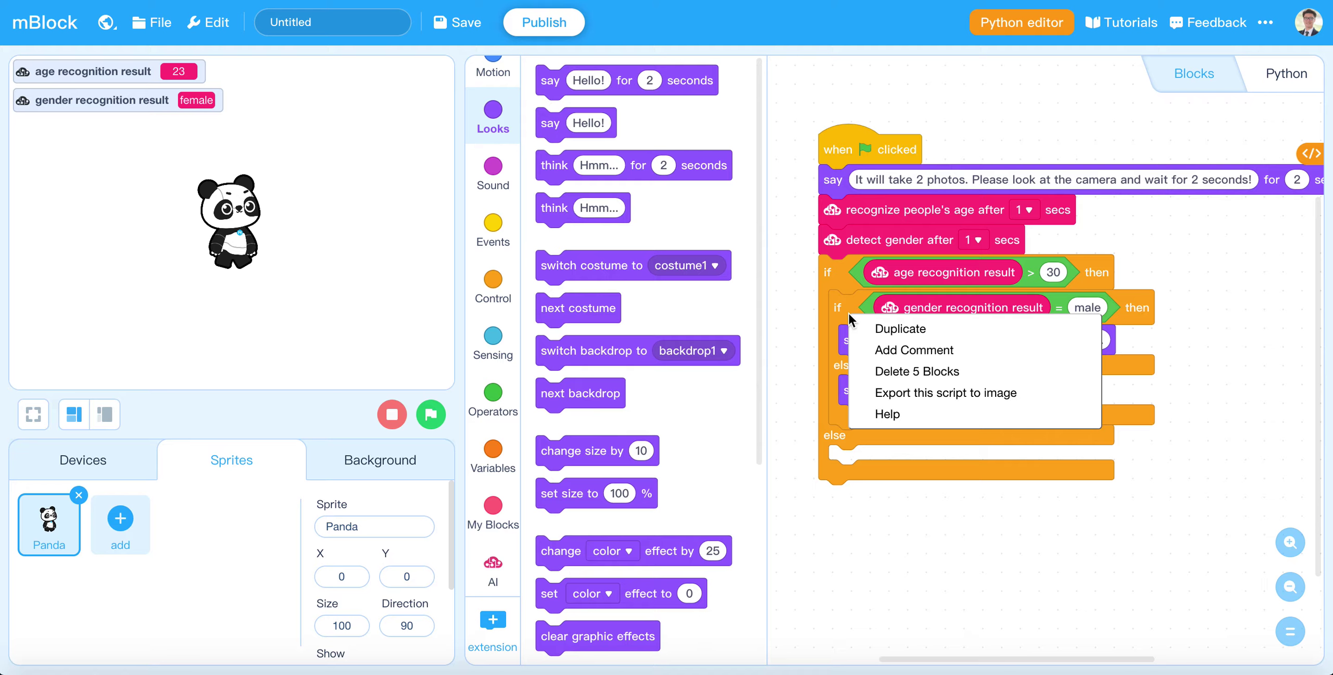
click(900, 328)
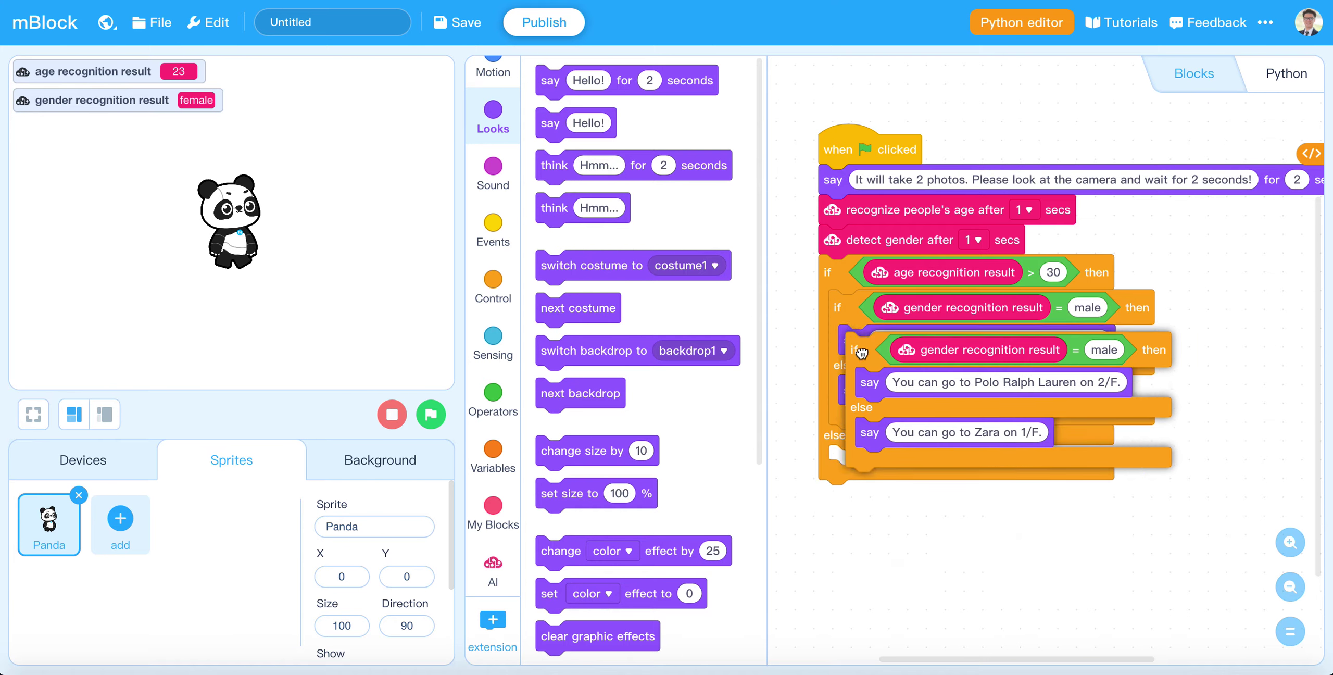
click(856, 476)
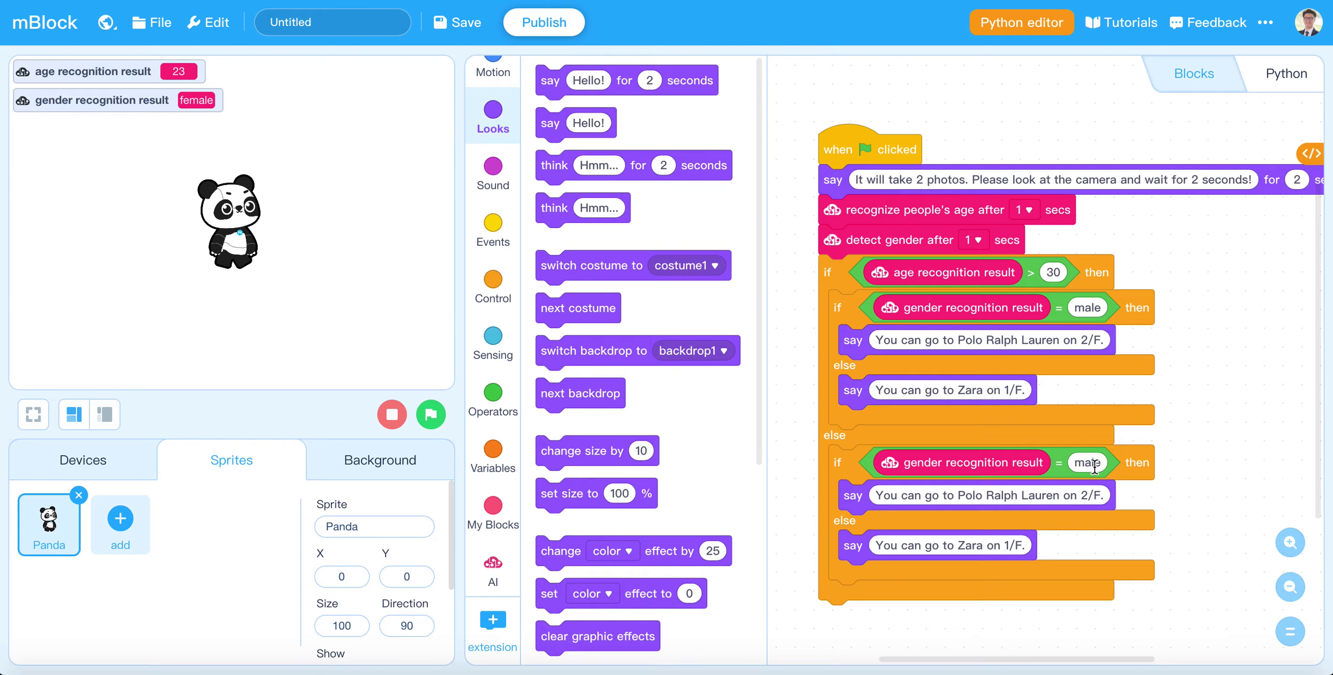
key(super+Tab)
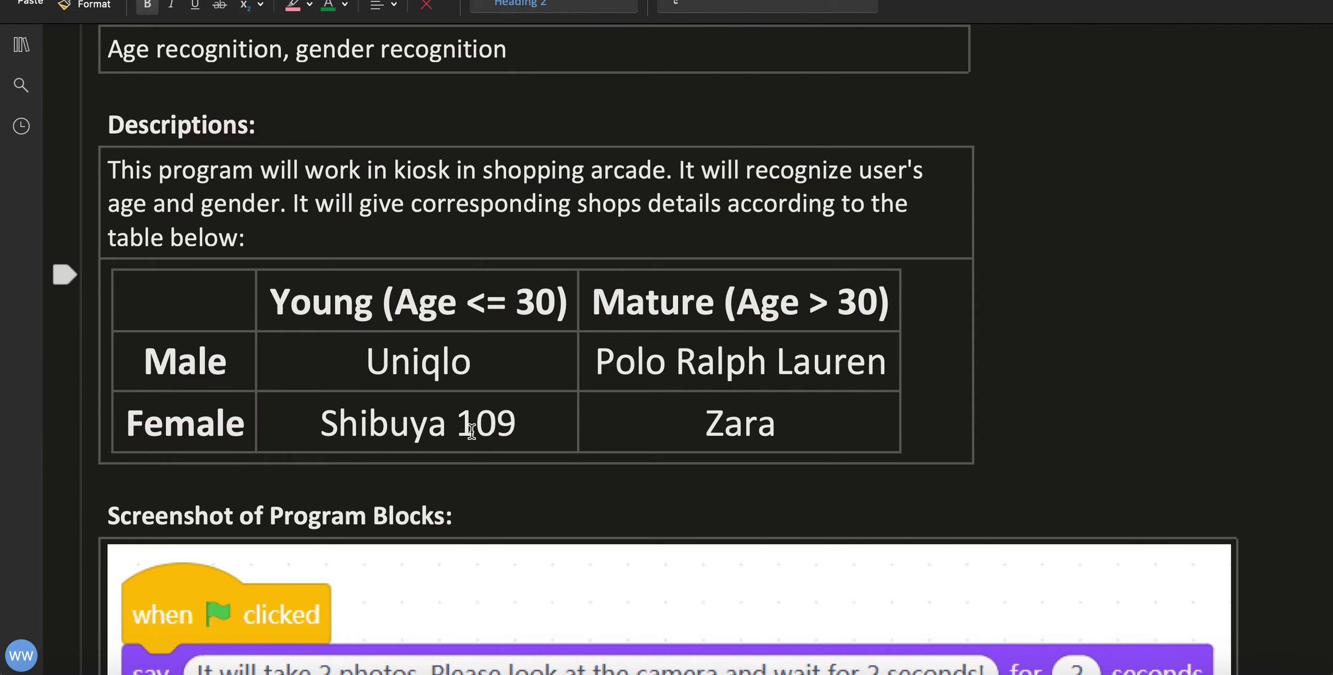
key(super+Tab)
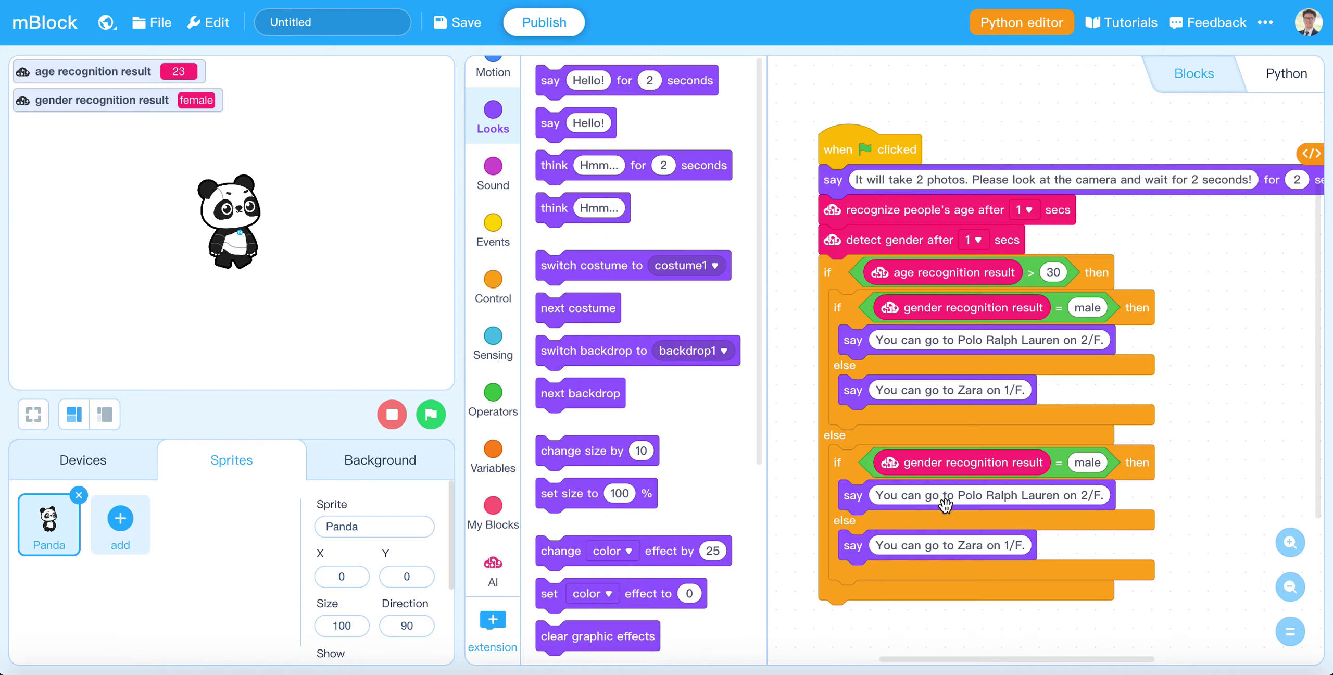
Change the copied male-branch message from Polo Ralph Lauren to Uniqlo on 3/F
click(997, 497)
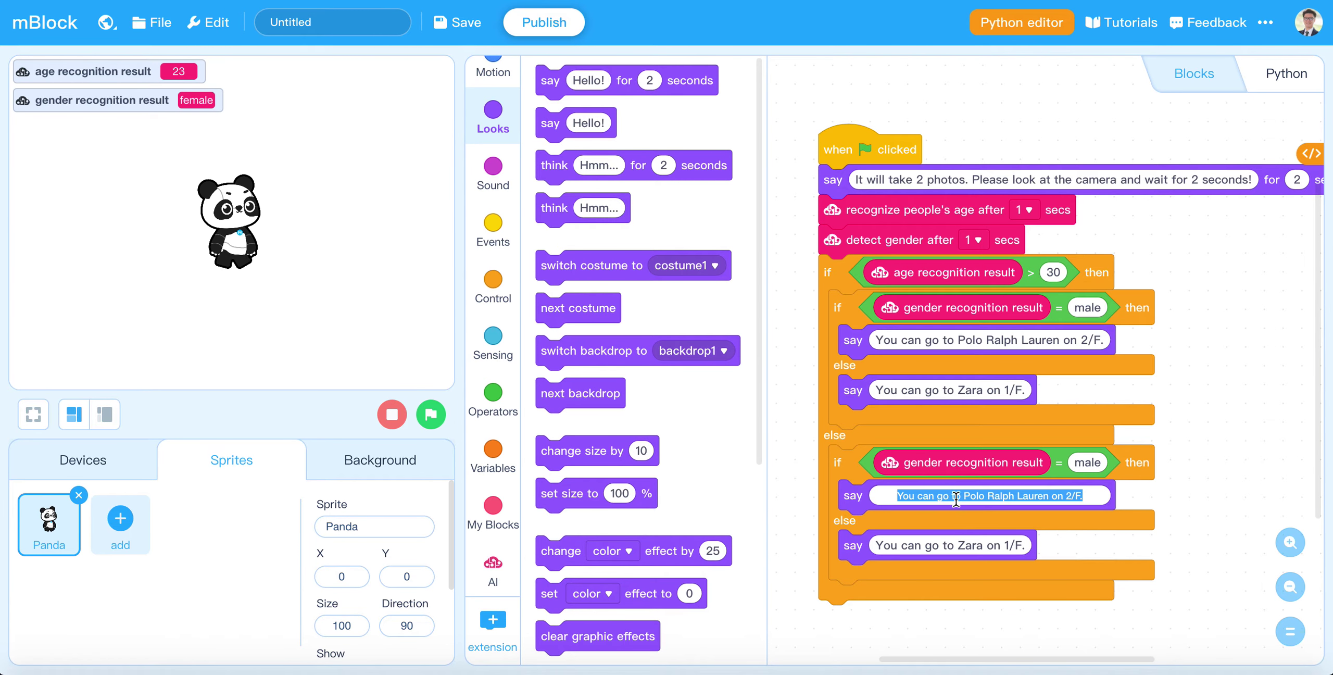
key(End)
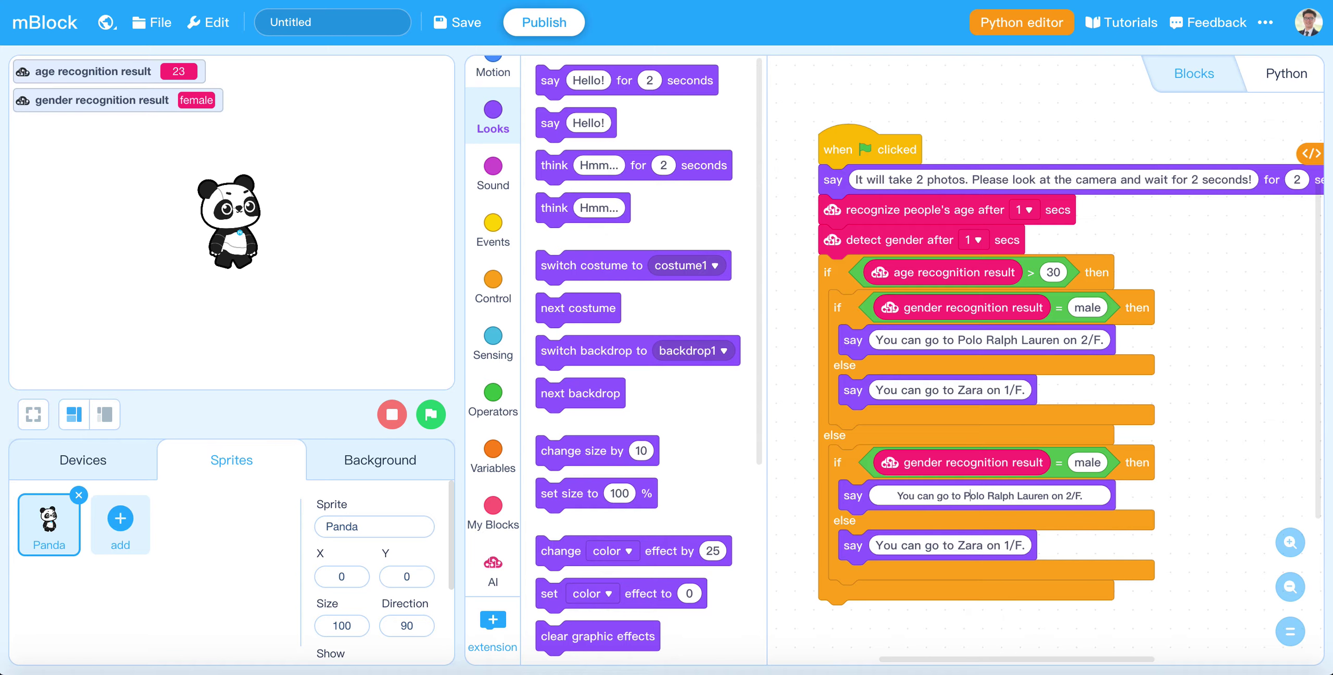
drag(970, 496, 1036, 495)
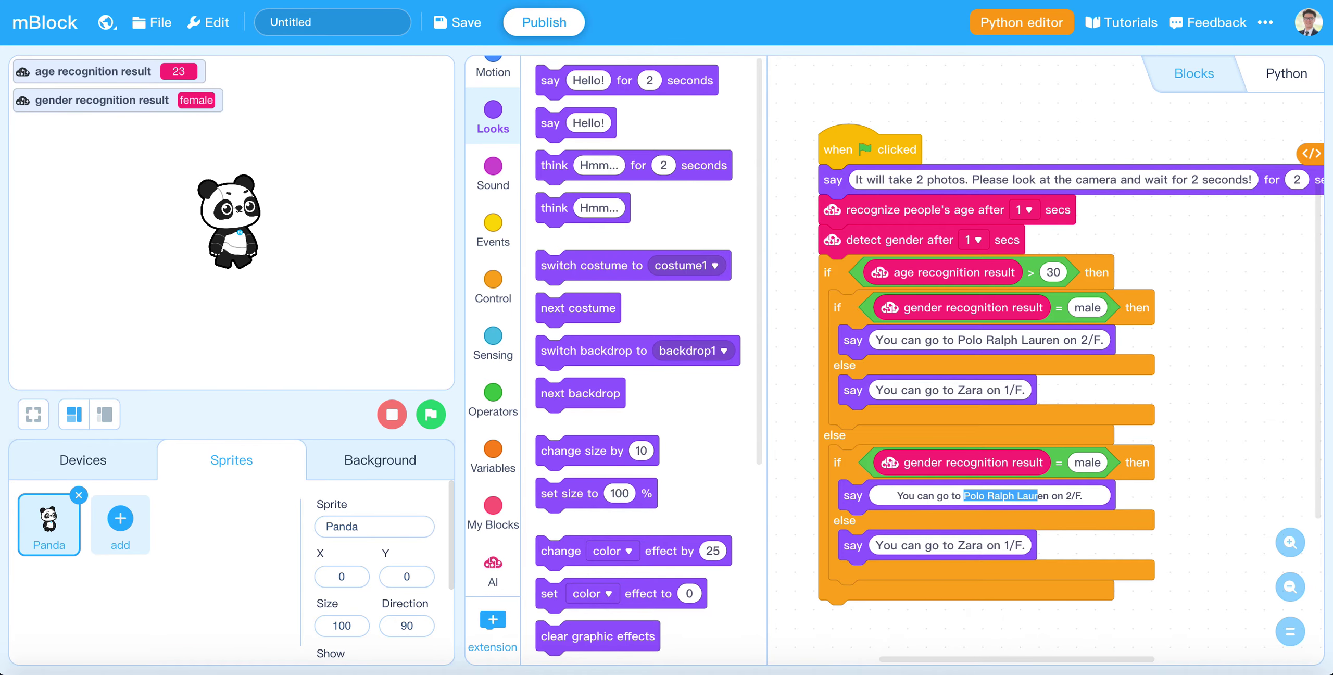
text(Uni)
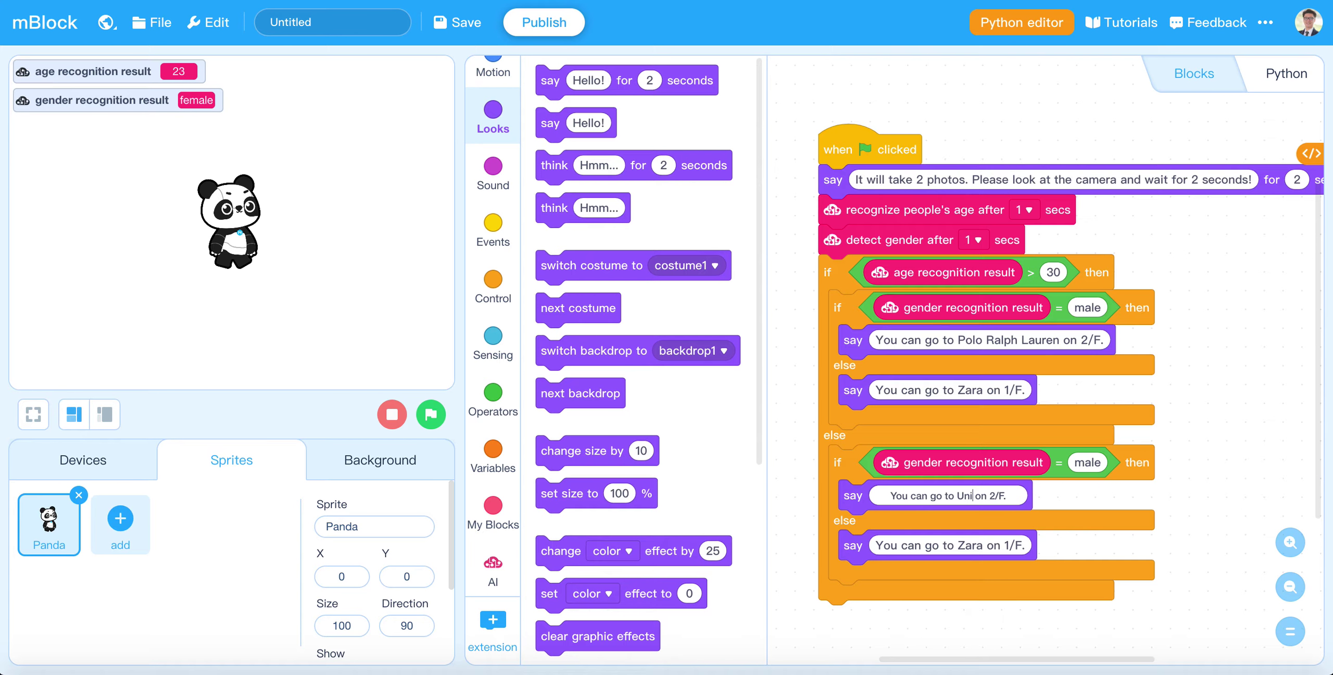
text(qlo)
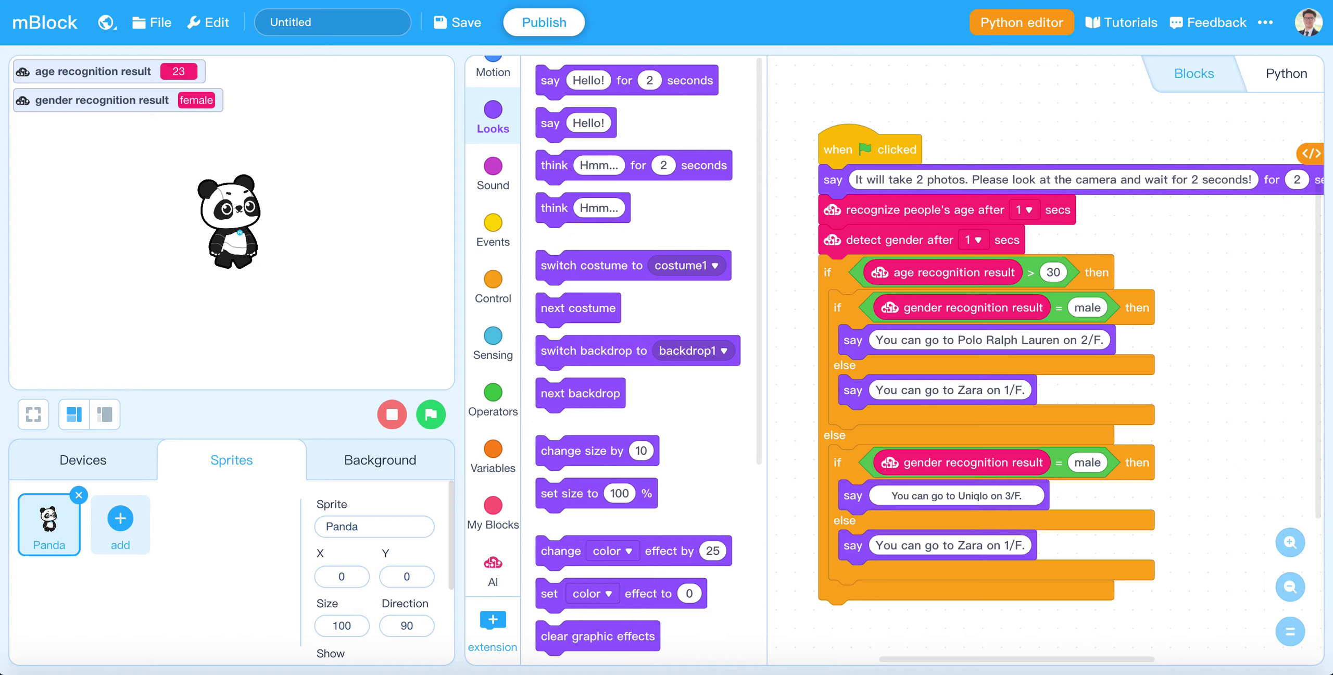
click(947, 545)
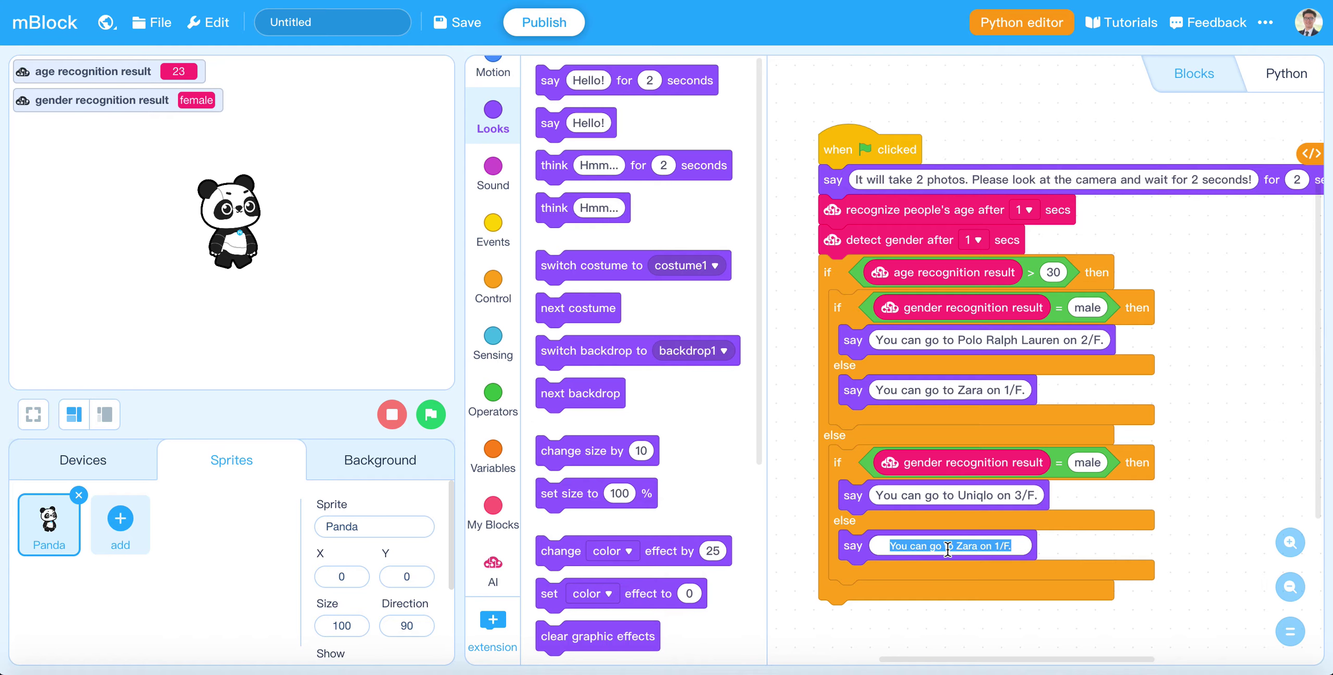
Change the copied Zara message to Shibuya 109 on 4/F
key(Right)
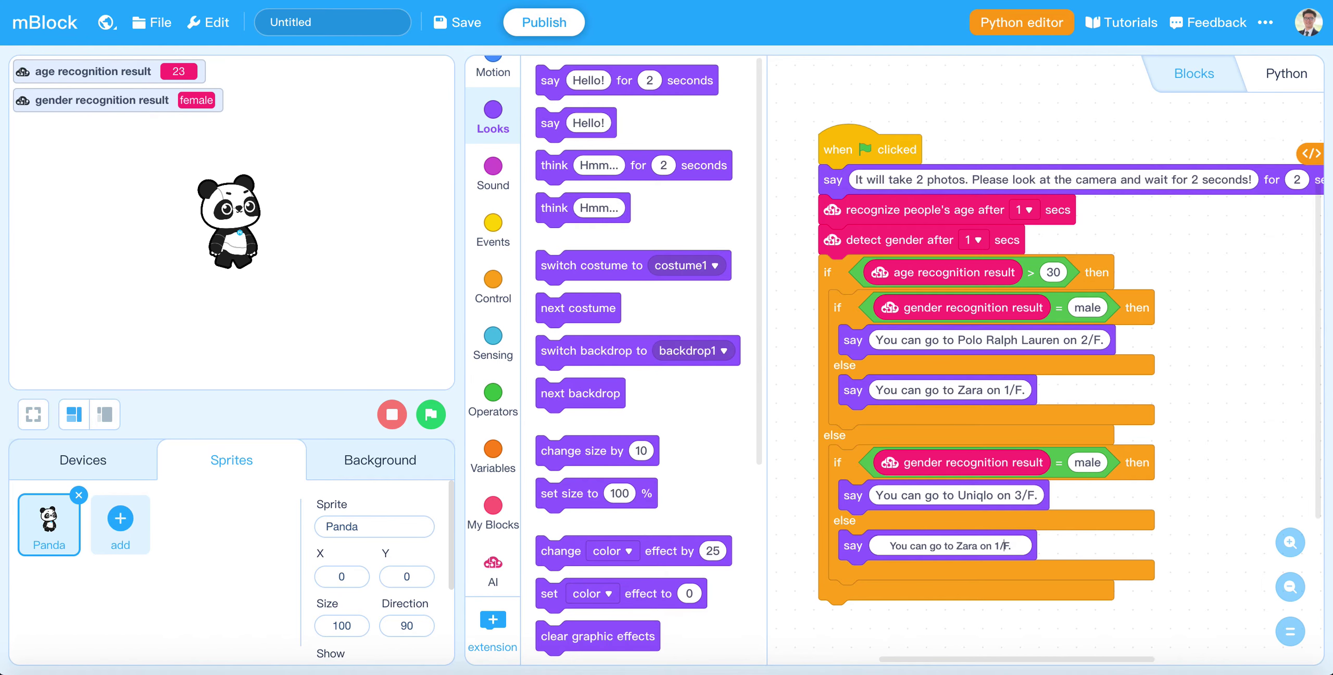
key(shift+Left)
key(shift+Left)
key(shift+Left)
text(Shi)
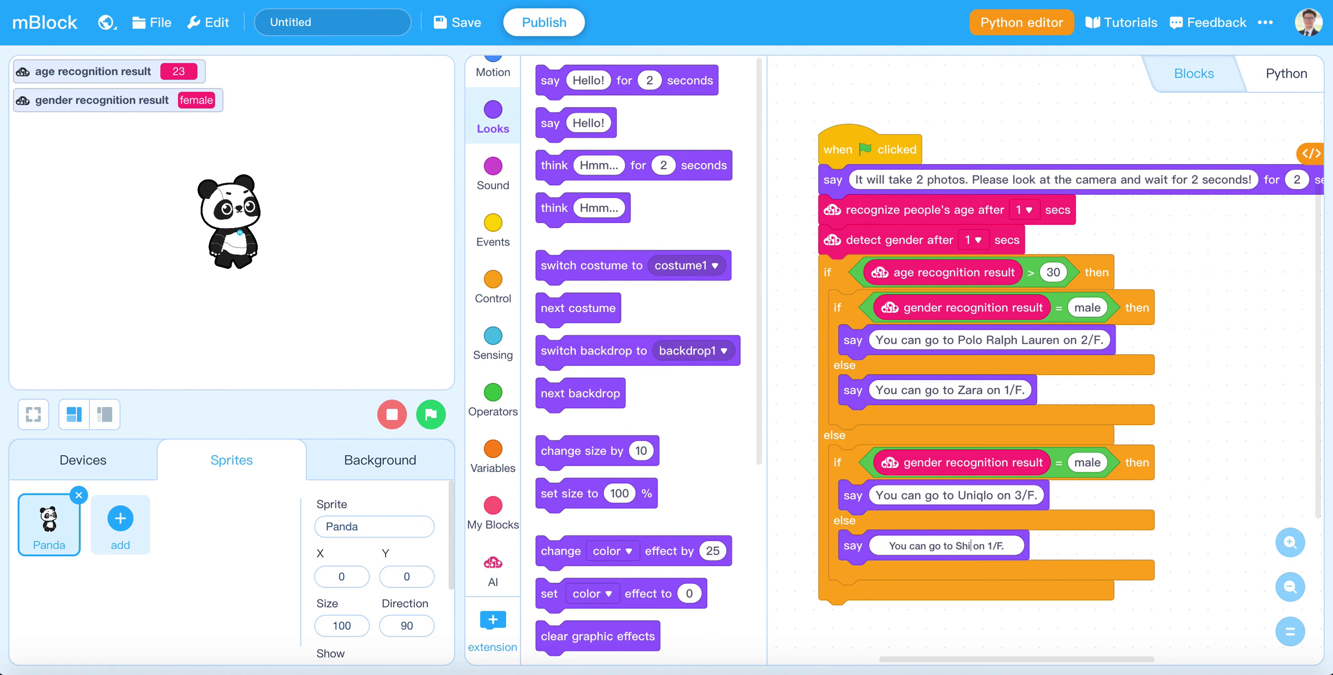
text(buya 10)
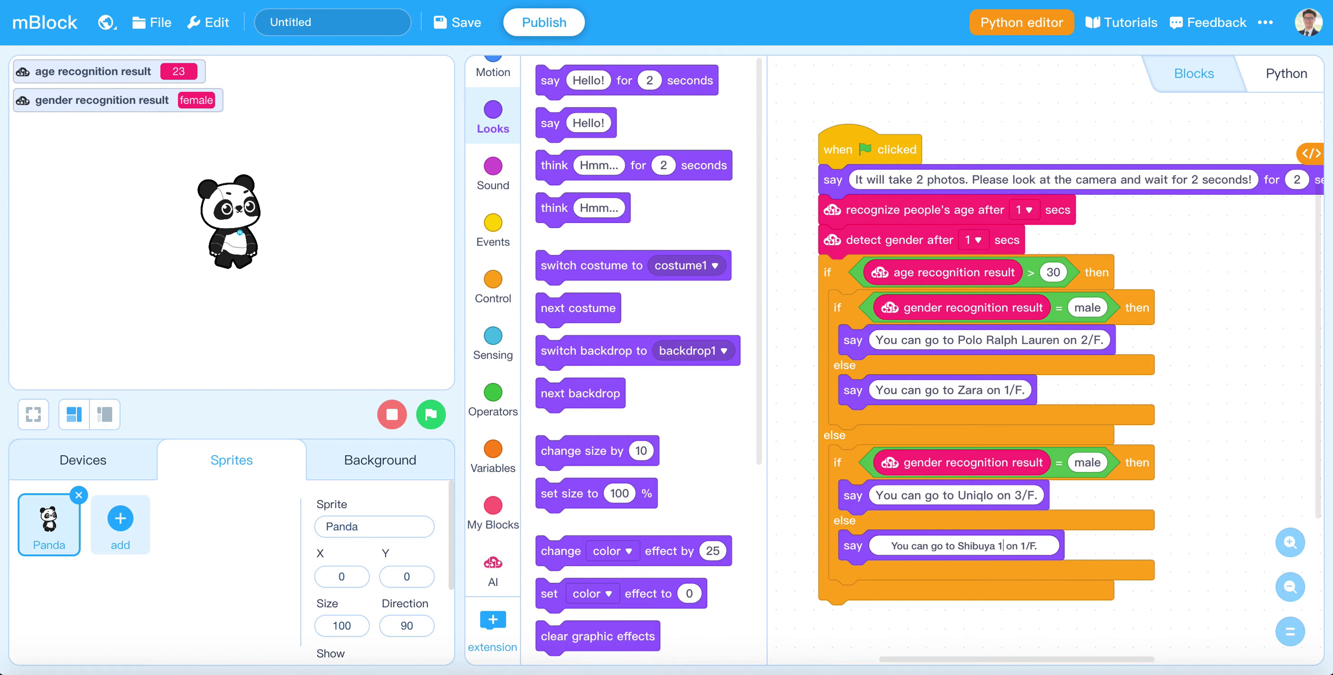
text(9)
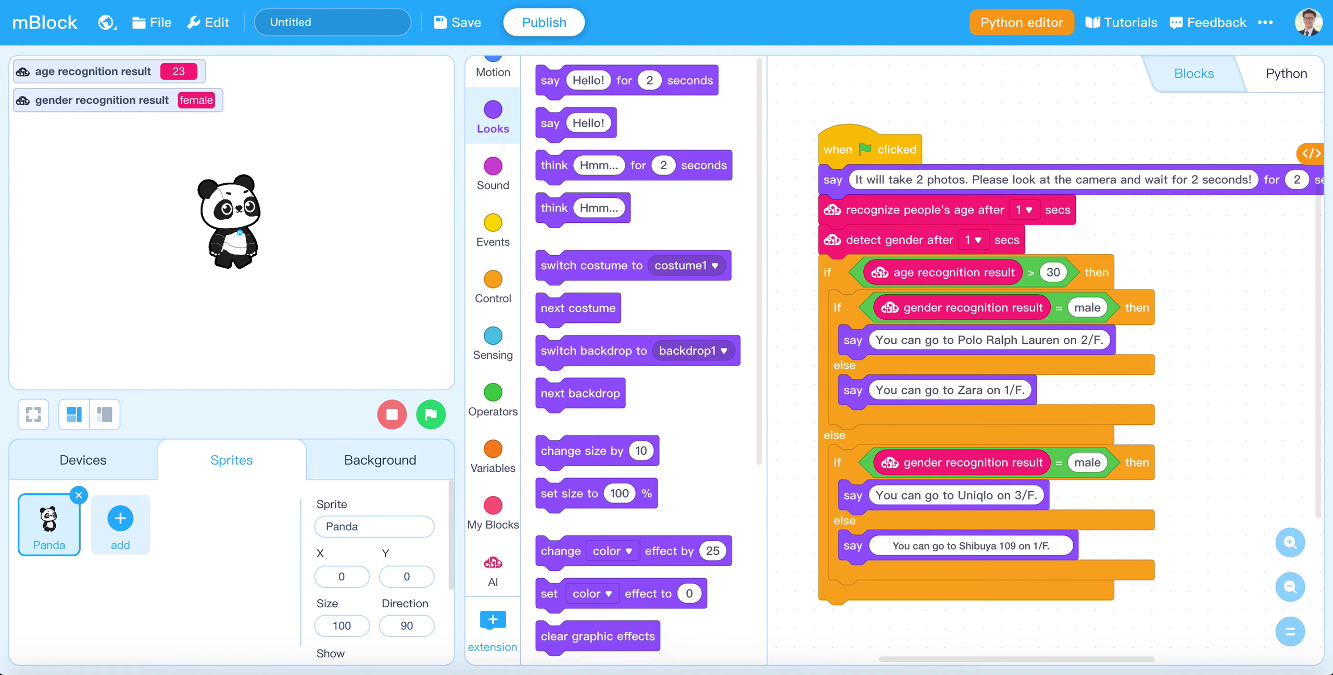
key(Delete)
text(4)
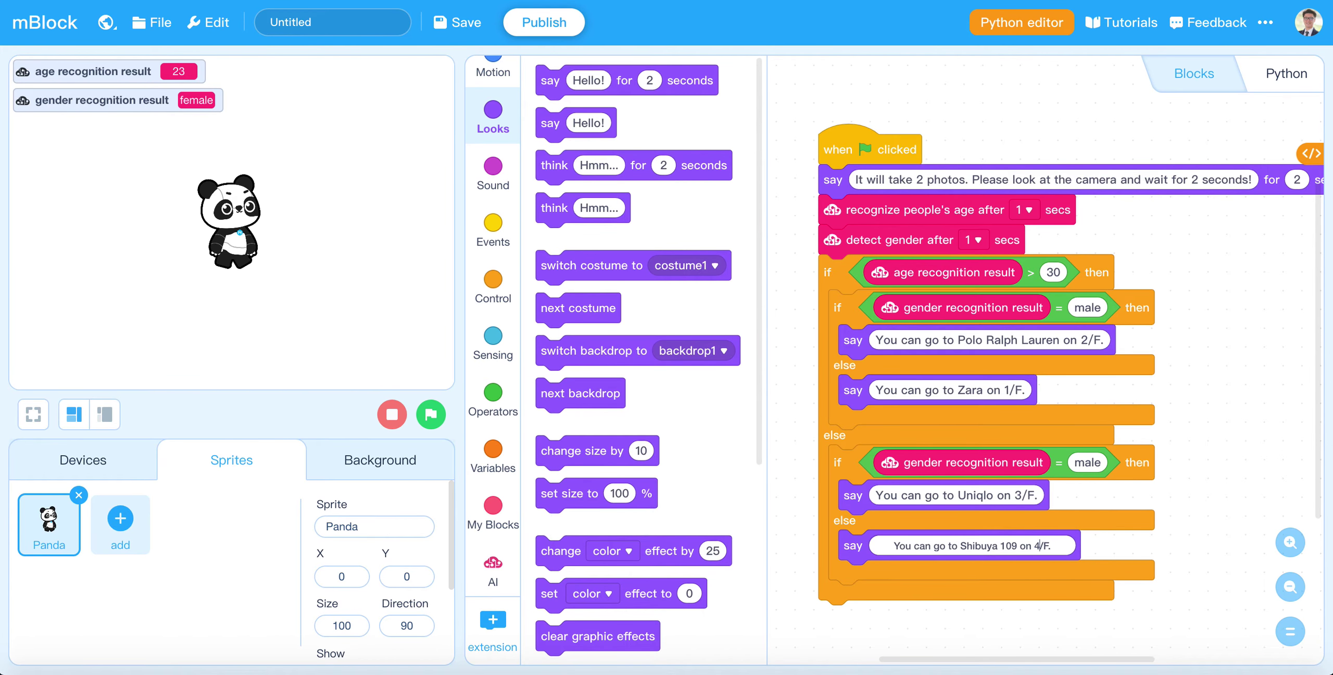
click(1234, 476)
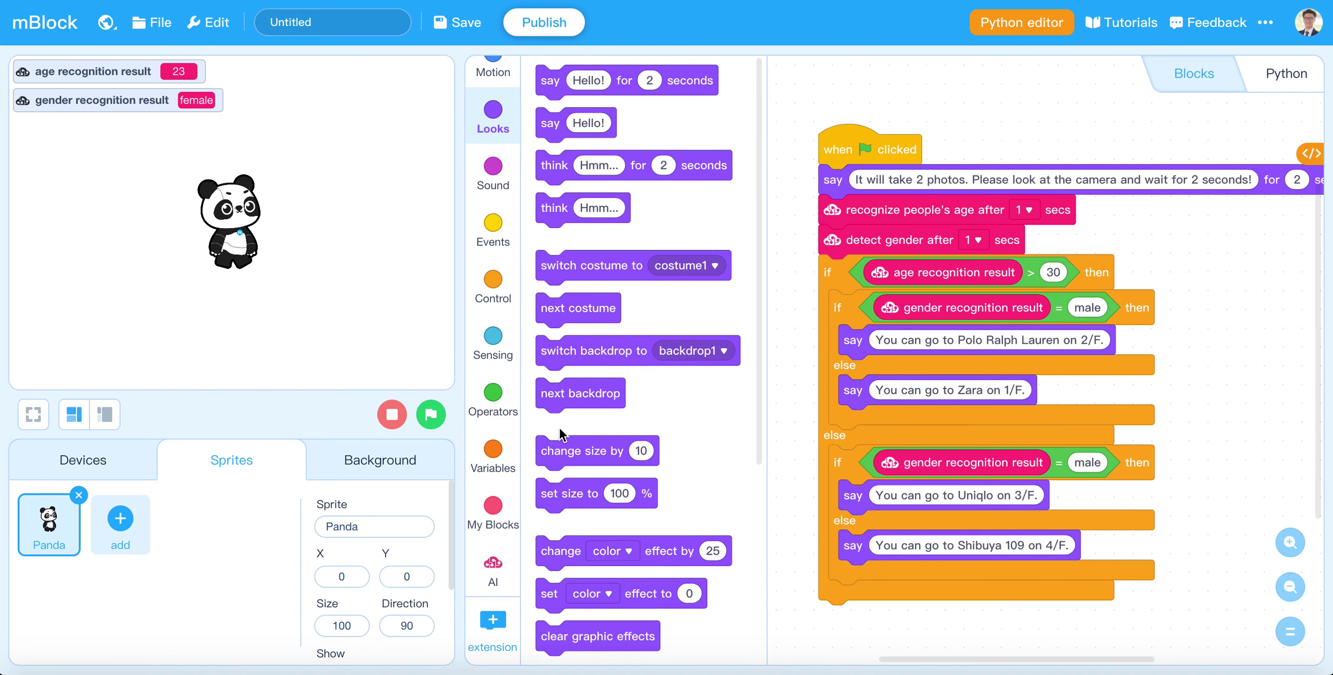
Run the kiosk script twice on camera and check the panda's shop suggestion
click(428, 417)
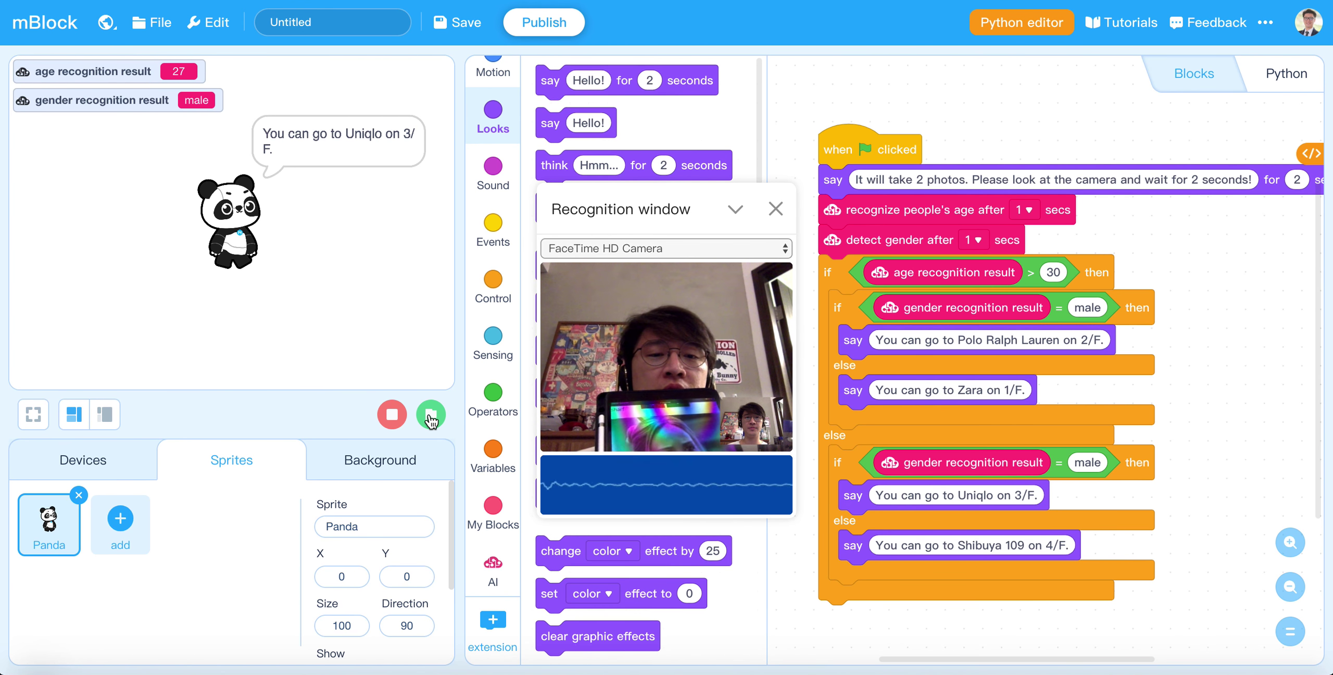
click(430, 416)
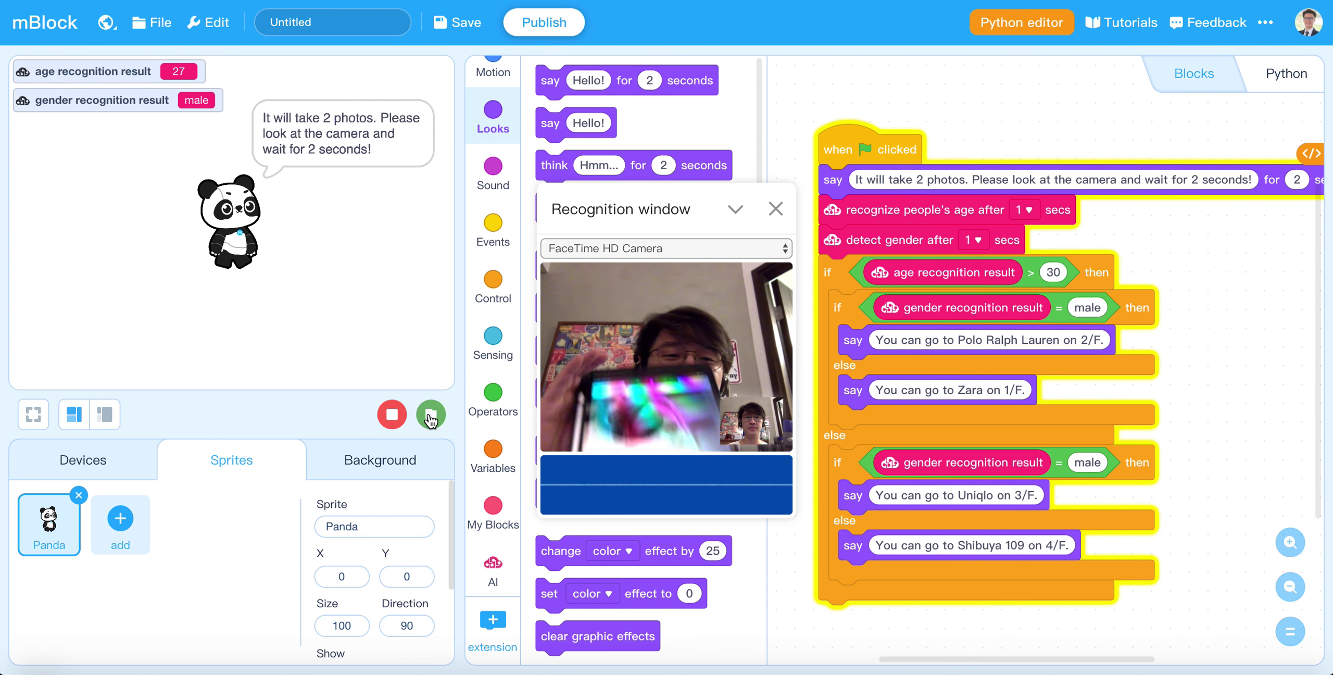